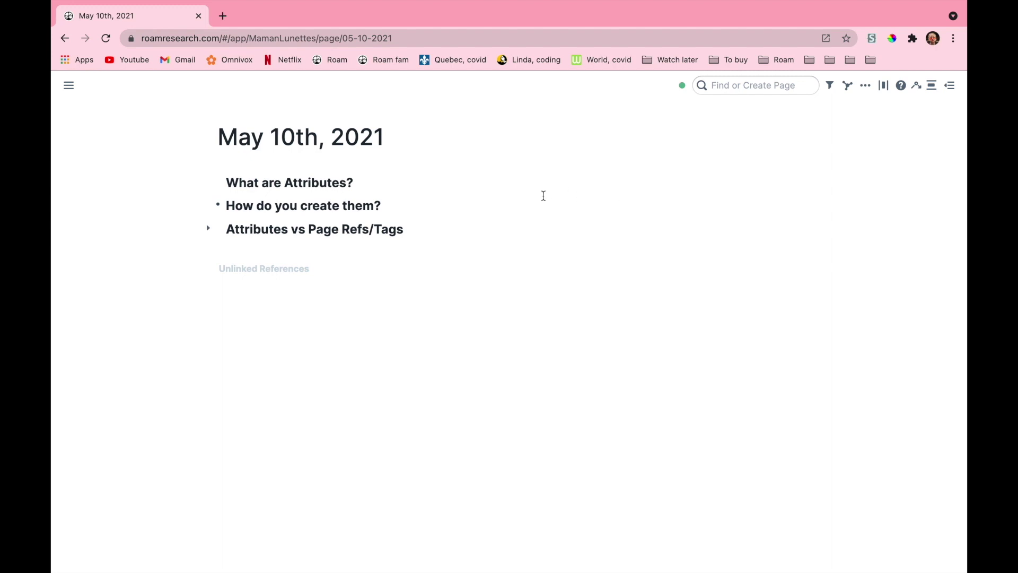
Nest a spring attribute block under the How do you create them? heading
left_click(402, 204)
key("Return")
key("Tab")
type("s")
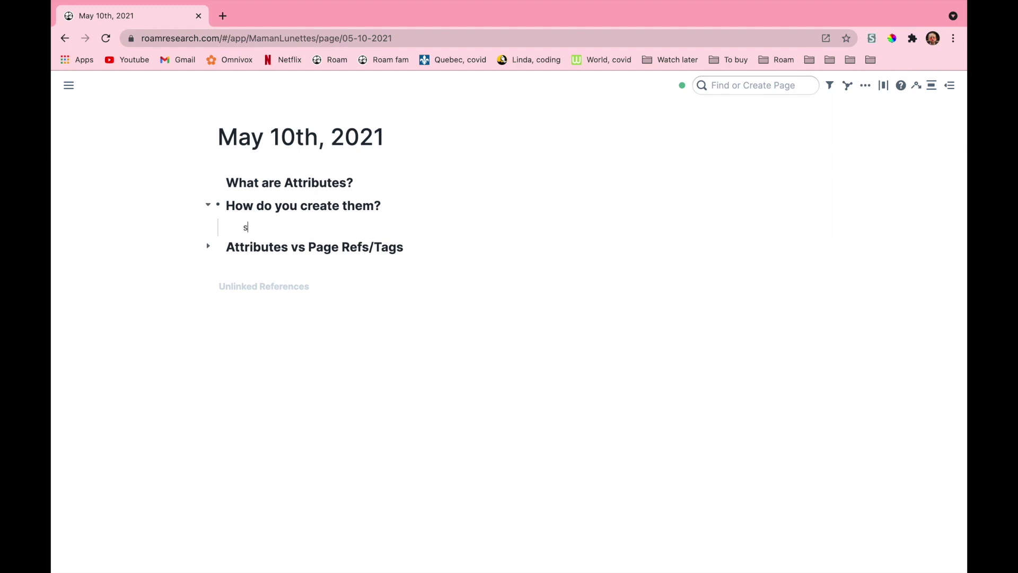
type("pring:")
key("Return")
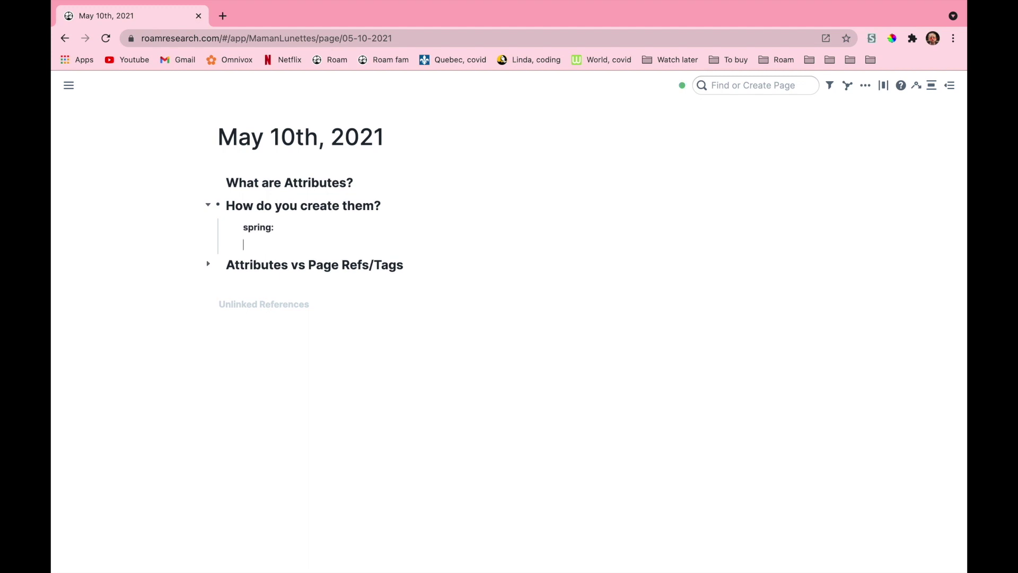
Add a second spring:: attribute from the autocomplete suggestion and let the blocks render
type("::")
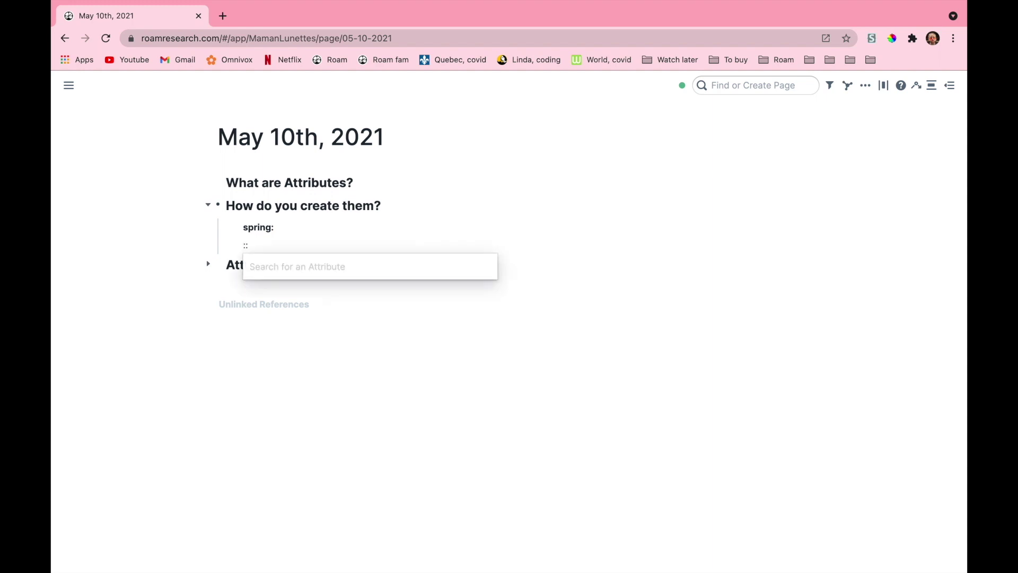
type("spr")
key("Down")
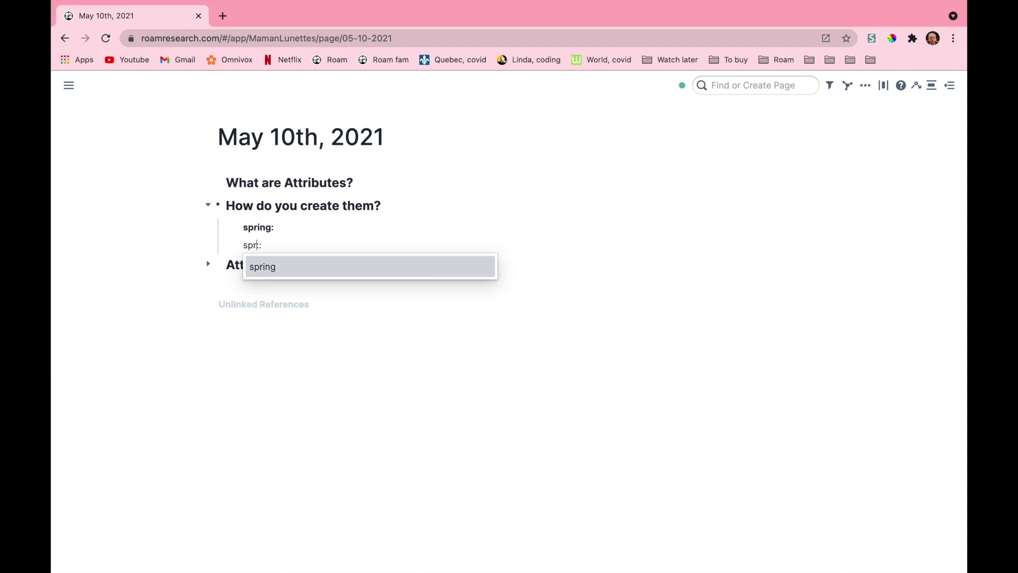
key("Return")
left_click(500, 268)
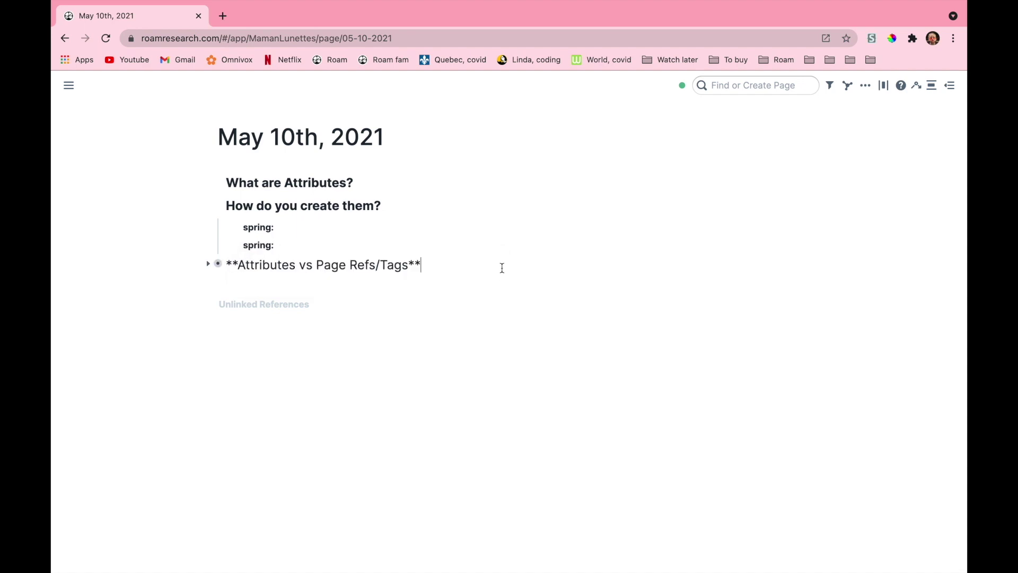
left_click(731, 233)
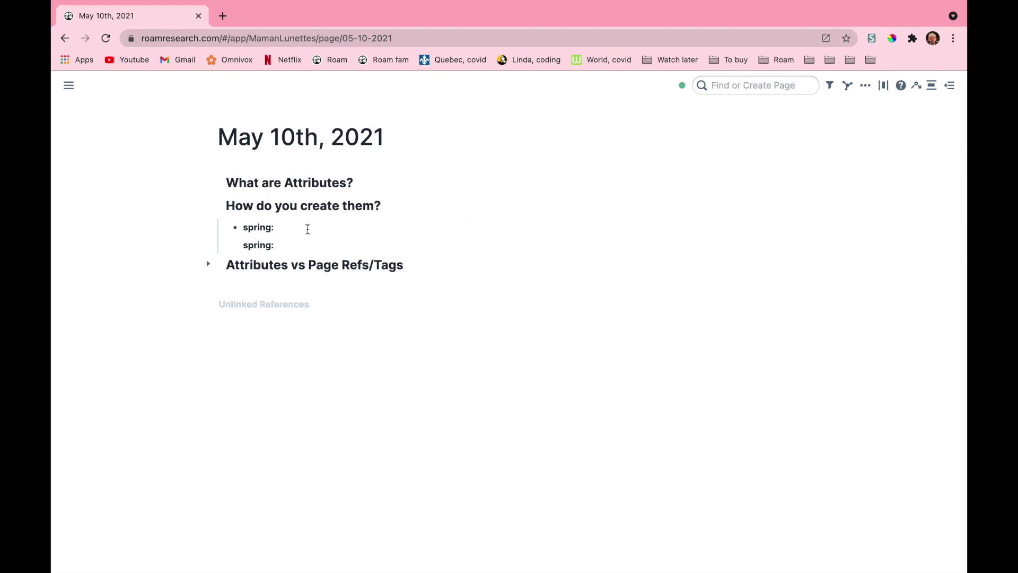
Expand Attributes vs Page Refs/Tags and Appearance, then visit the Attribute page and come back
left_click(208, 264)
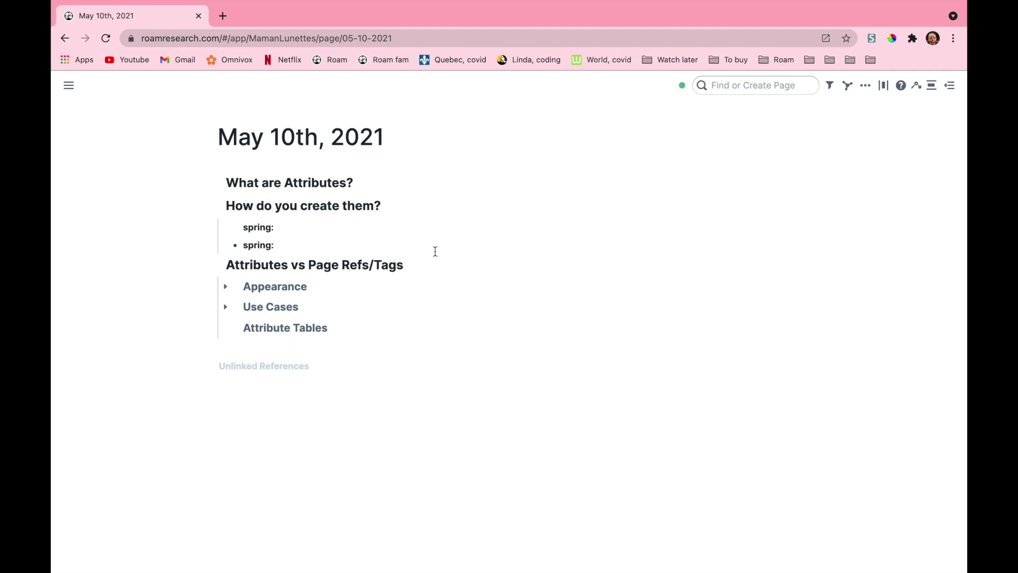
left_click(225, 289)
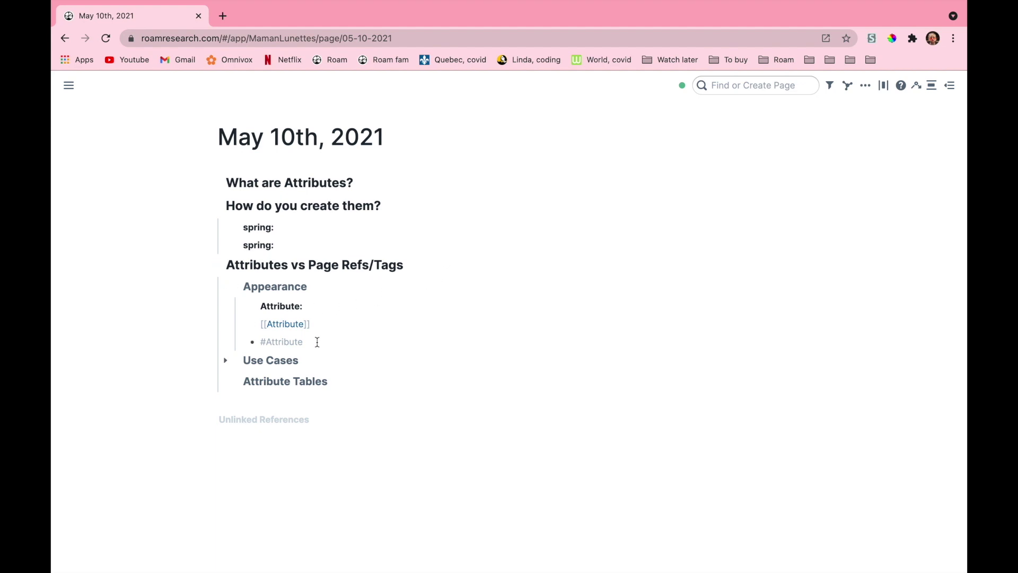
left_click(284, 308)
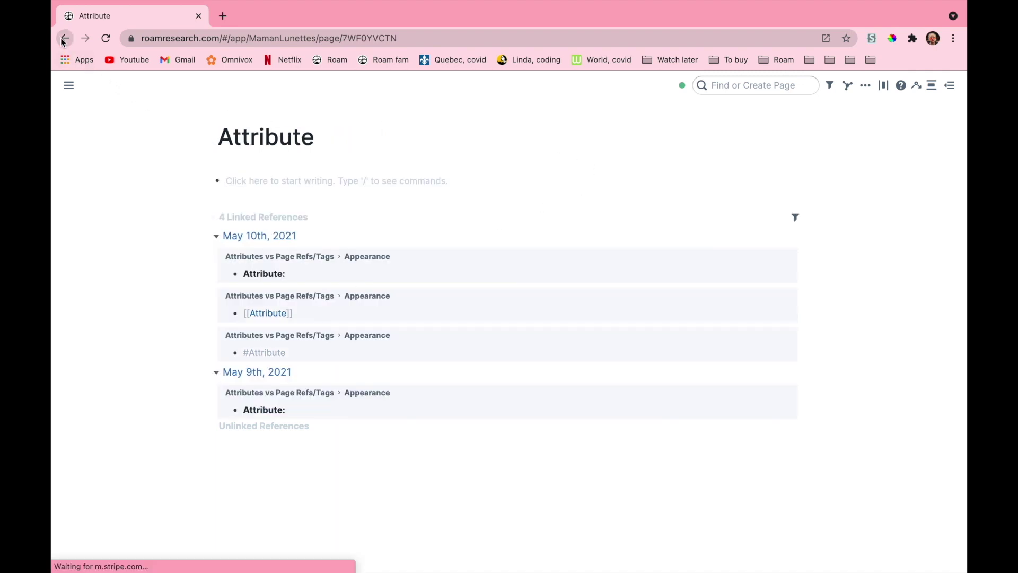
left_click(63, 39)
left_click(281, 321)
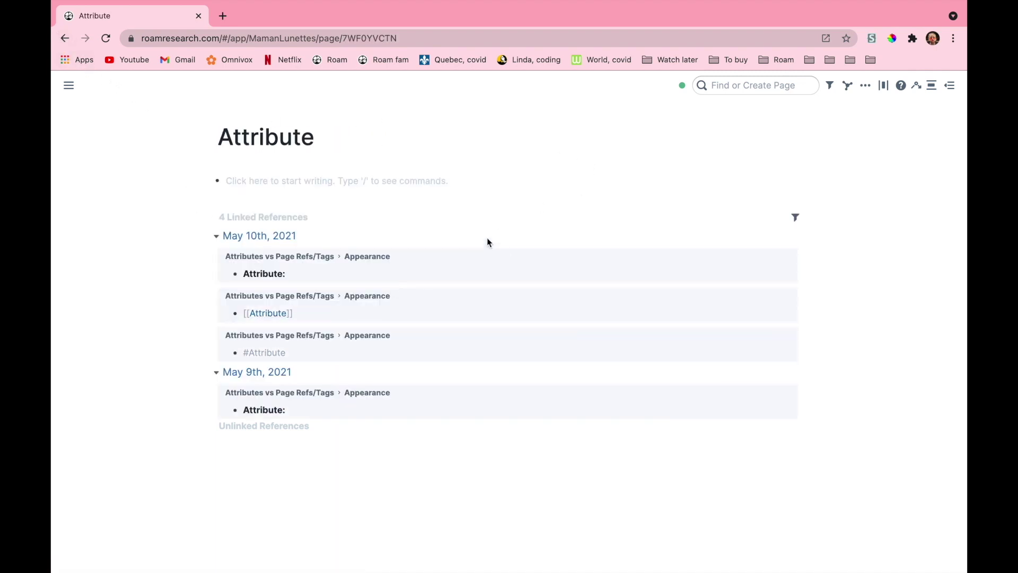
left_click(63, 38)
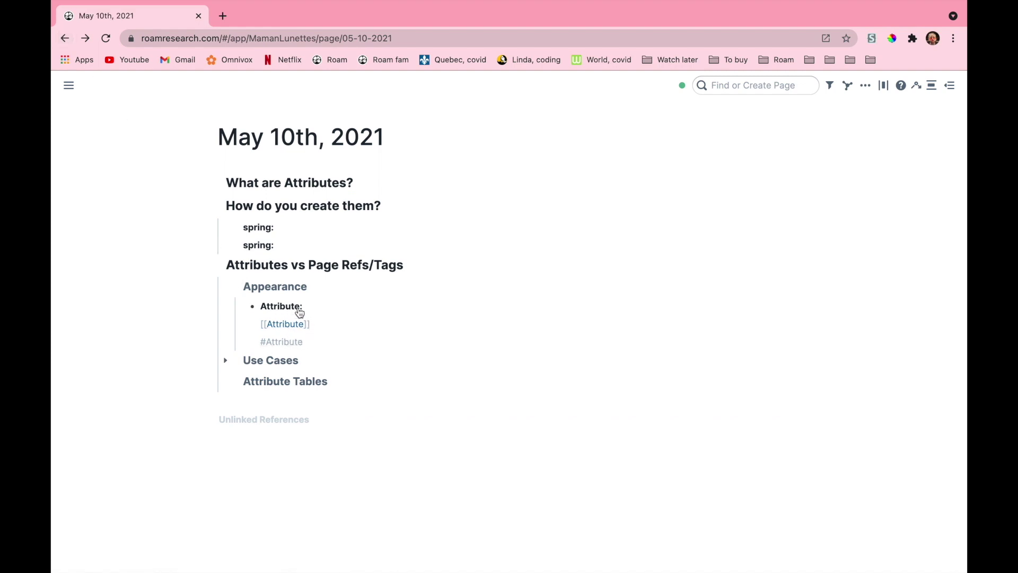
Add 'The brown fox jump' as a child block under Attribute:
left_click(338, 307)
key("Return")
type("The b")
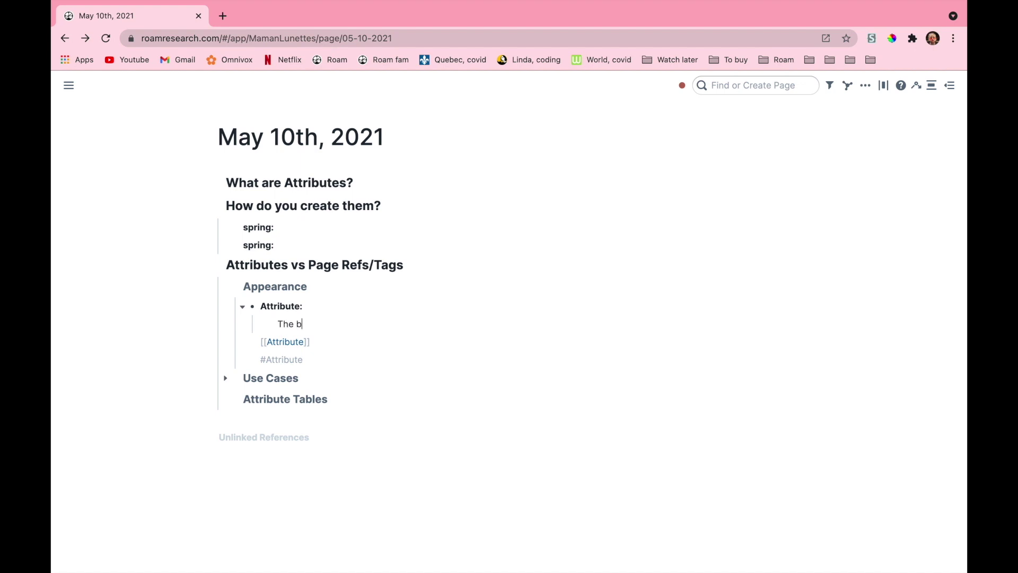
type("rown fox jumps:")
left_click(656, 347)
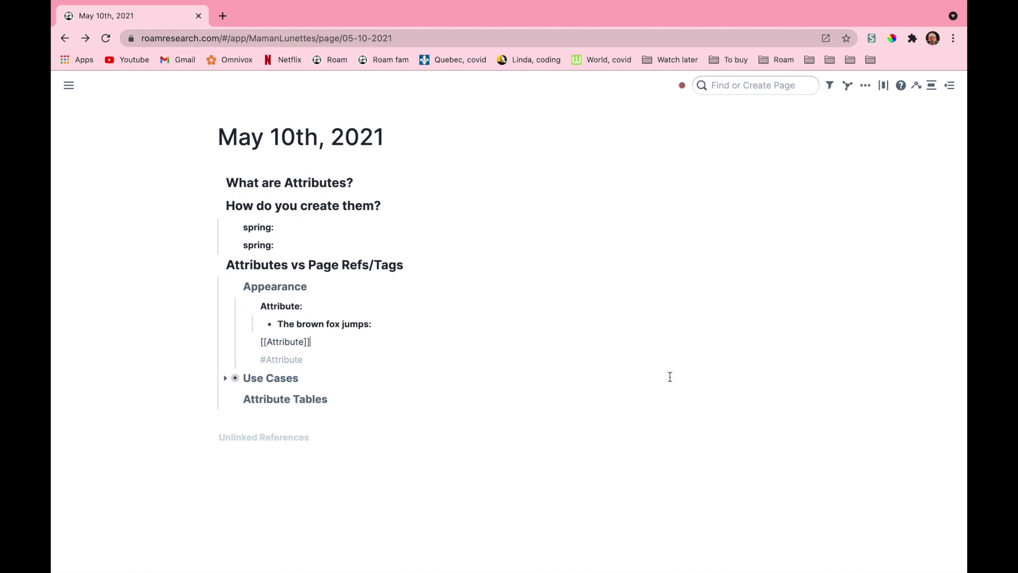
Add a 'the [[brown]] fox jumps' block below it
left_click(402, 322)
key("Return")
type("the")
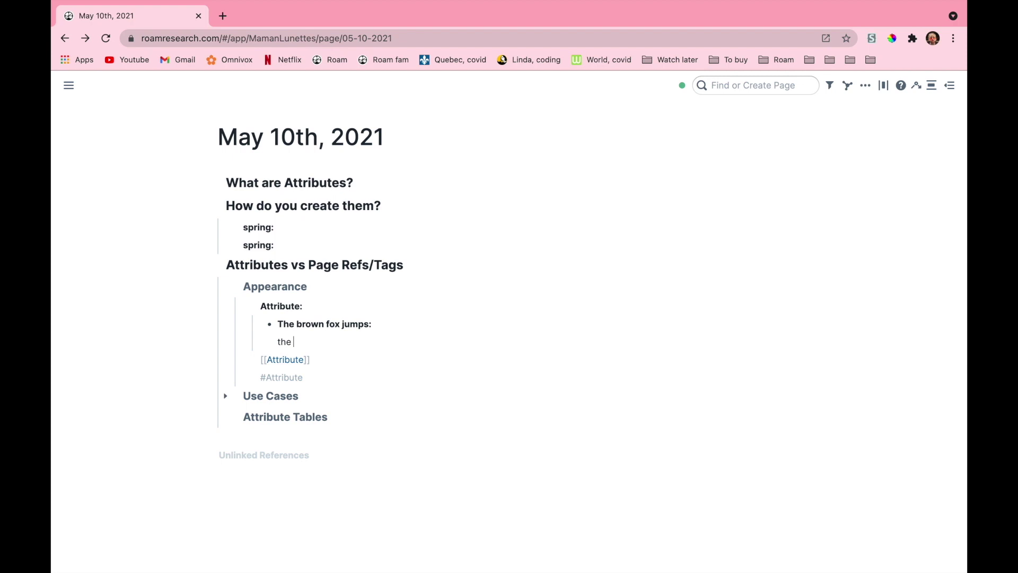
type(" [[brown]] fox jumps::")
left_click(895, 364)
left_click(388, 343)
left_click(445, 511)
Check the Attribute page's references, return to May 10th, 2021, and expand Use Cases
left_click(291, 310)
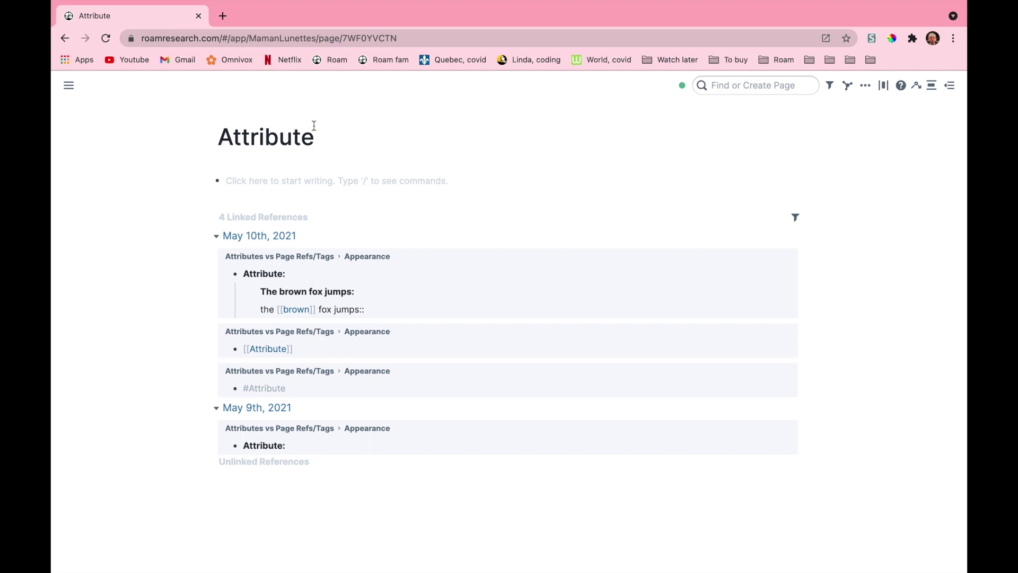
left_click(65, 38)
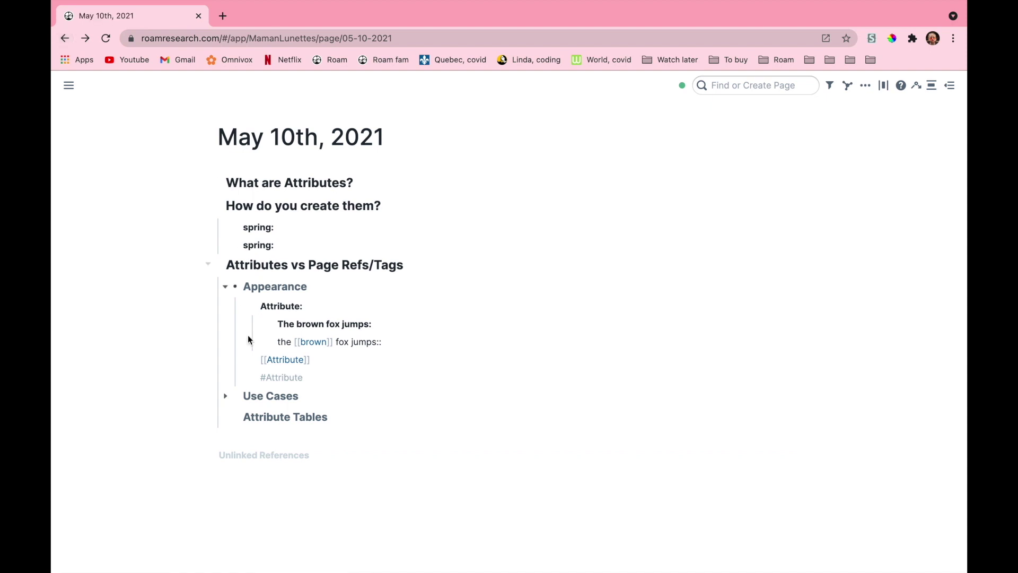
left_click(225, 396)
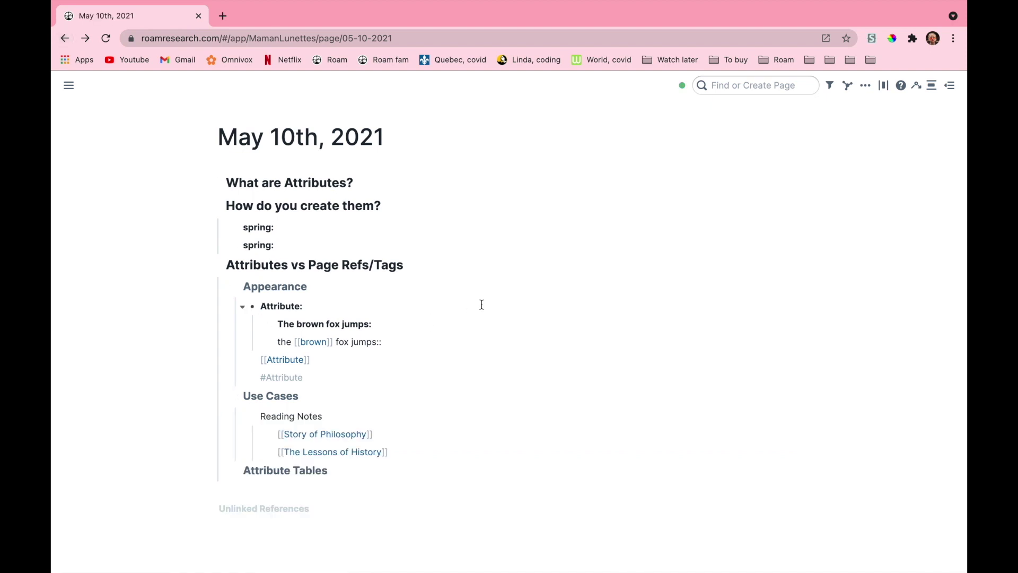
Open the Story of Philosophy page from the Reading Notes links
scroll(482, 305, "down", 1)
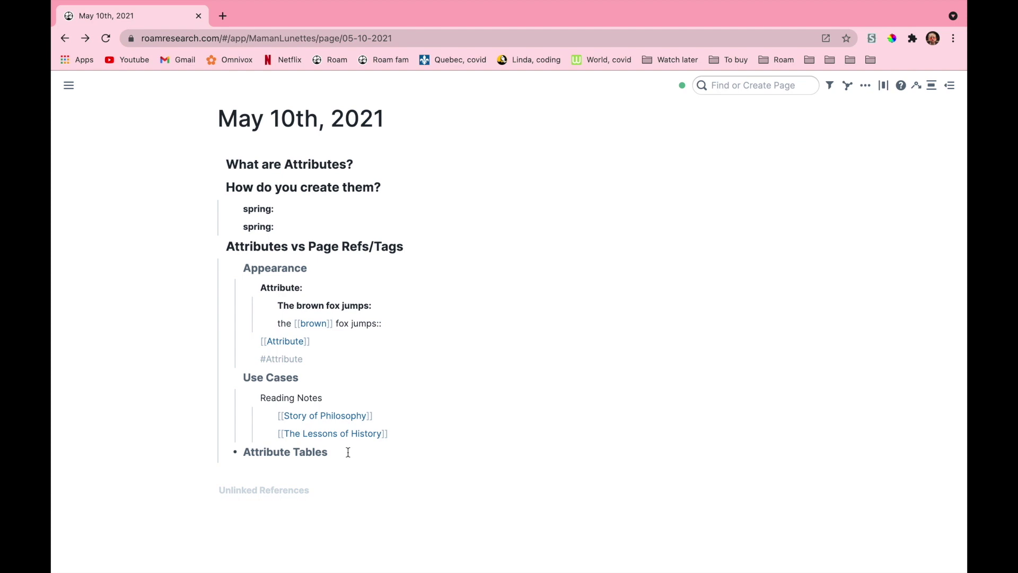
left_click(337, 417)
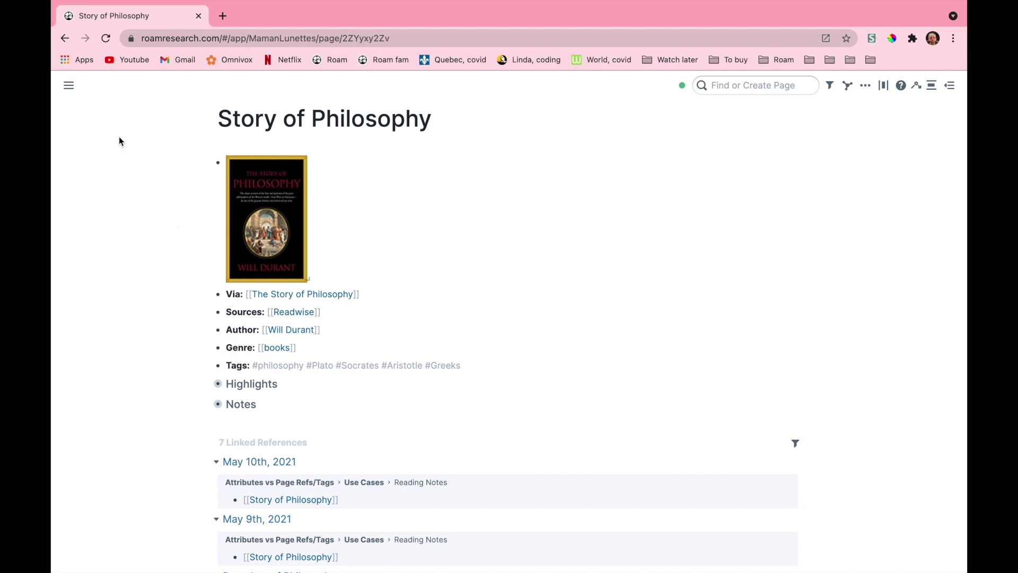
Browse The Lessons of History and Author pages, then return to the May 10th, 2021 note
mouse_move(68, 85)
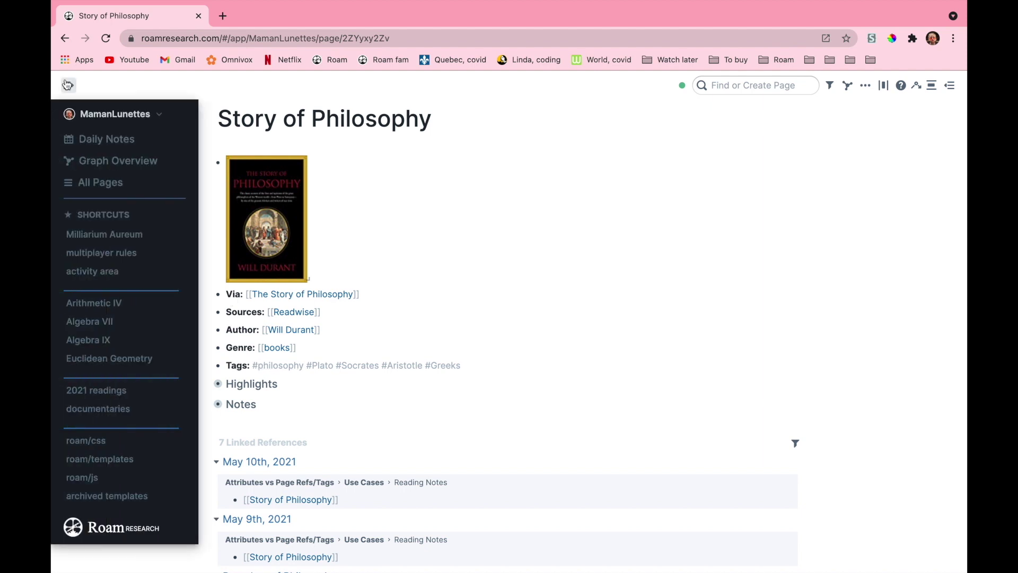
left_click(94, 140, "shift")
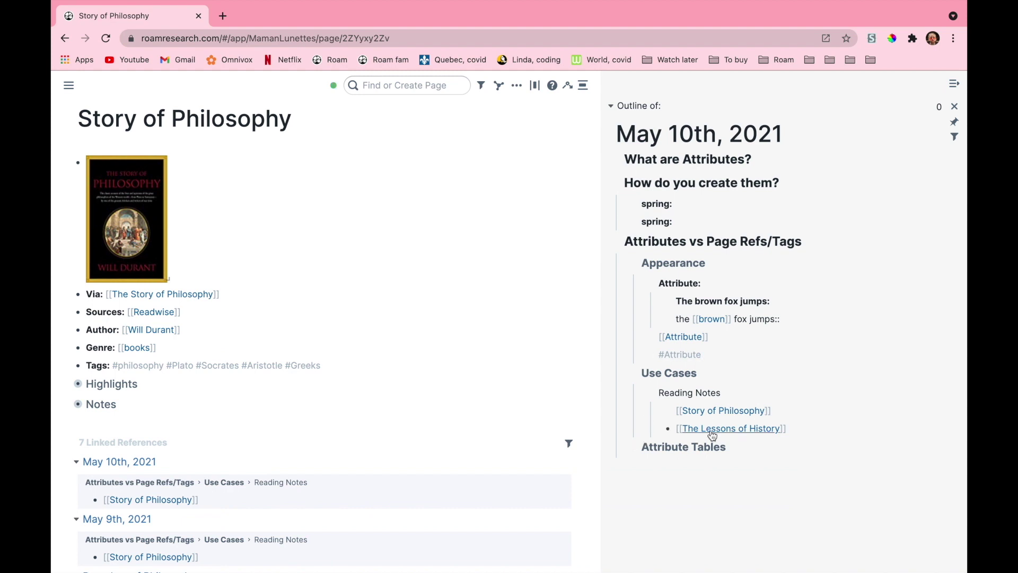
left_click(710, 428)
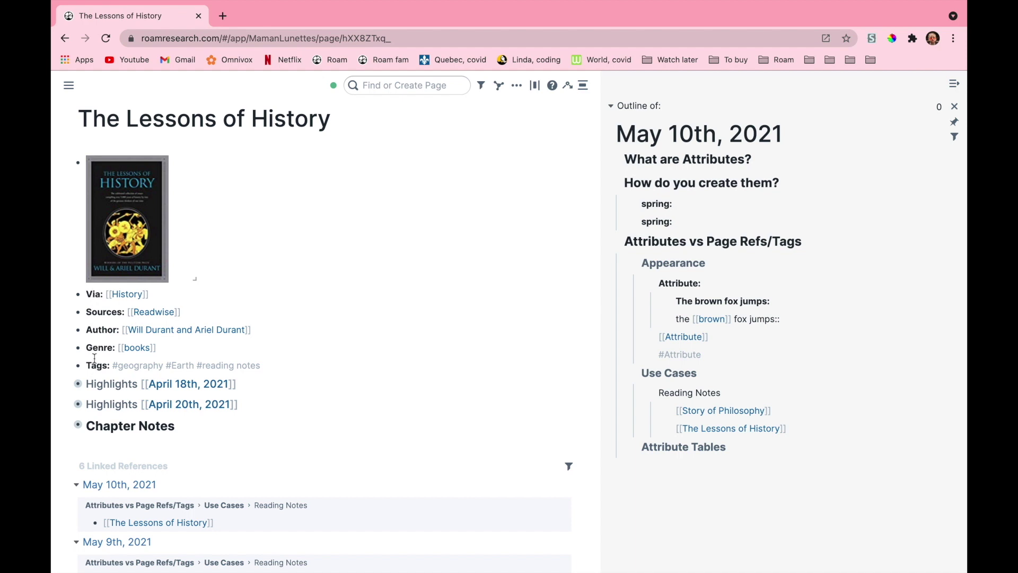
left_click(101, 331)
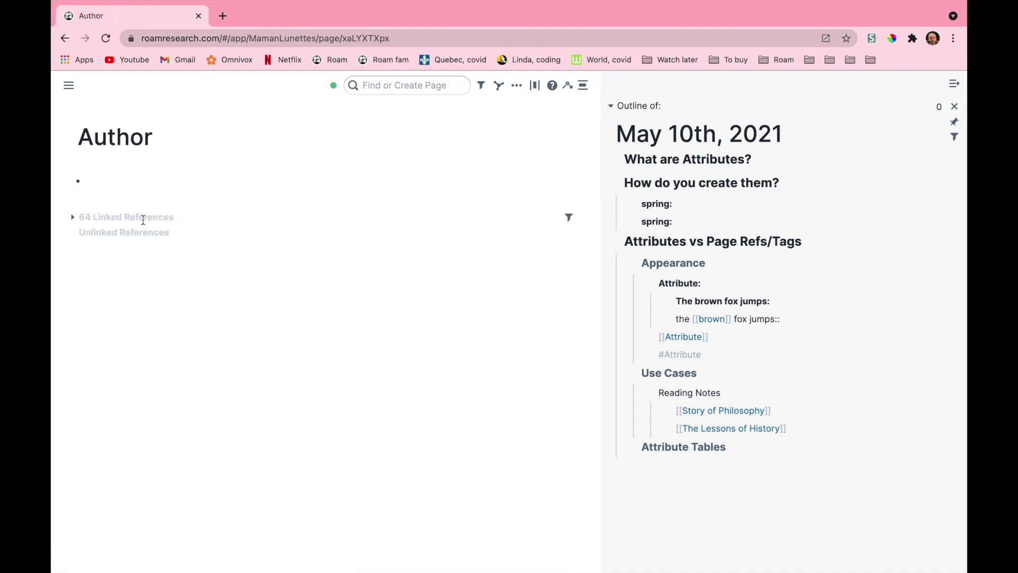
left_click(72, 218)
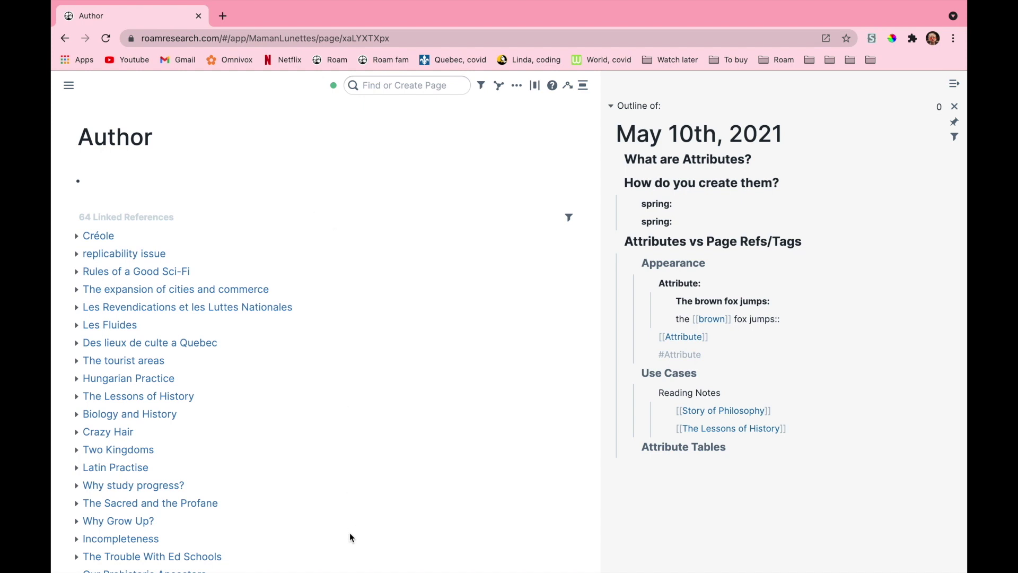
mouse_move(68, 85)
left_click(99, 143)
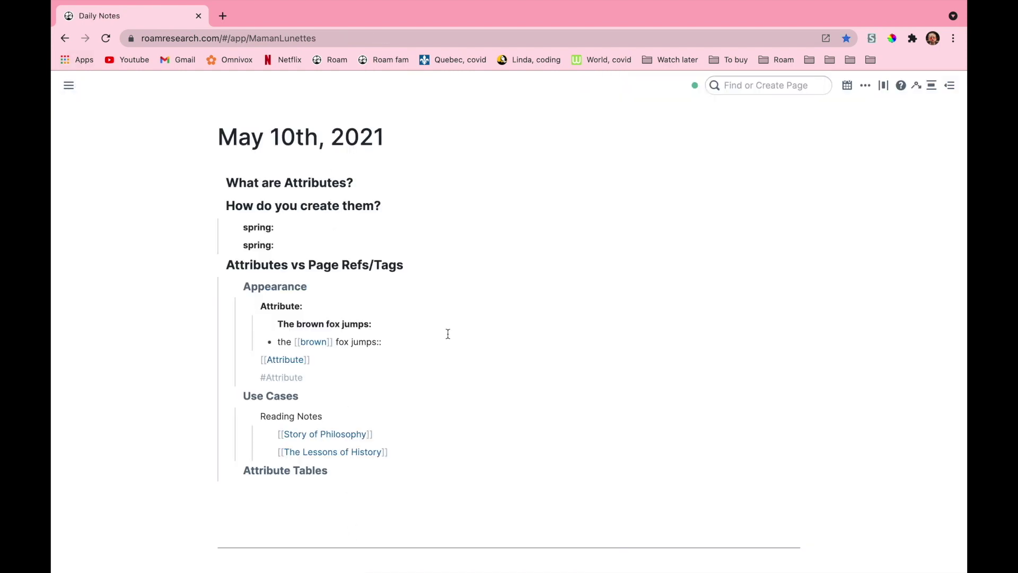
Create Silk and Table blocks under Attribute Tables, with an empty child under Table
scroll(448, 333, "down", 1)
left_click(331, 432)
key("Return")
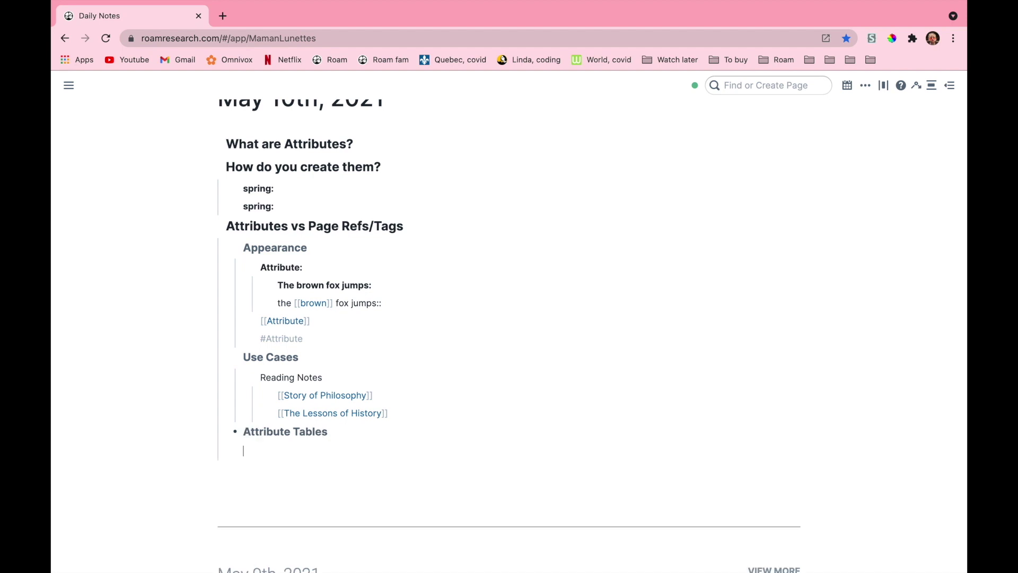
key("Tab")
type("Silk")
key("Return")
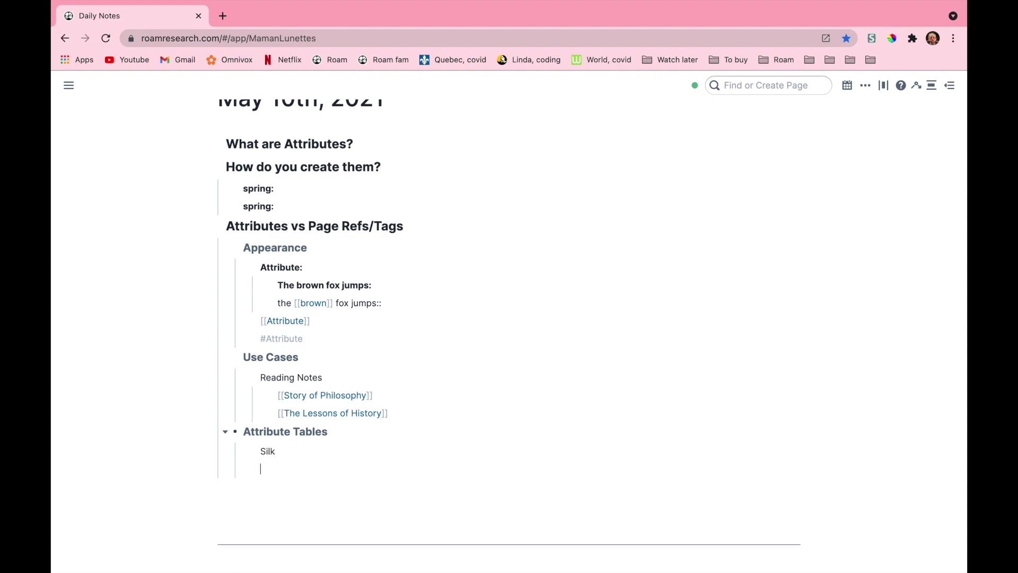
type("Table")
left_click(309, 453)
left_click(308, 471)
key("Return")
key("Tab")
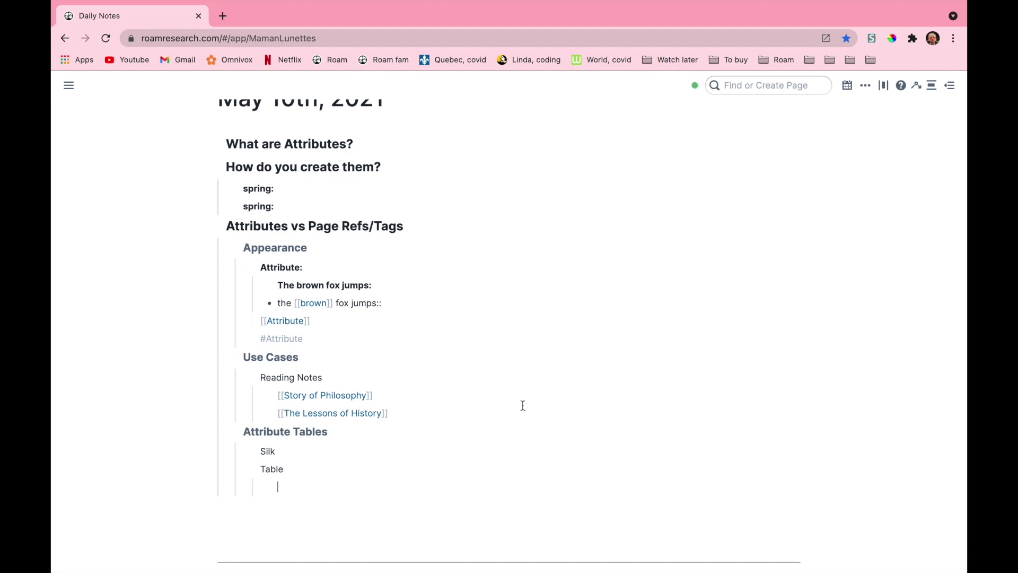
Nest Category, Coach and Fundamentals attributes under Silk using attribute autocomplete
left_click(312, 451)
key("Return")
key("Tab")
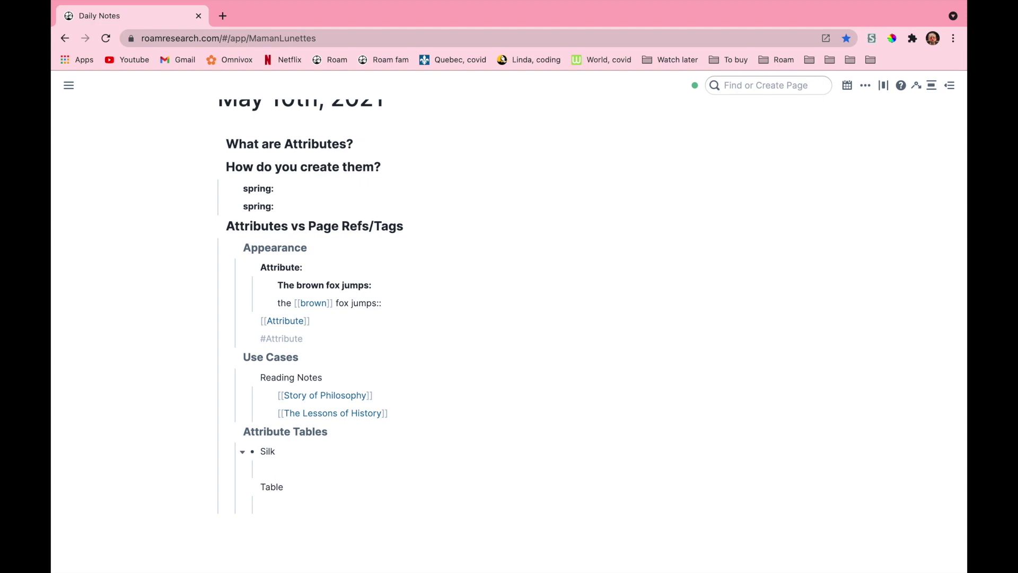
type("Category::")
key("Return")
type("::c")
key("Down")
key("Return")
key("Return")
type("::fun")
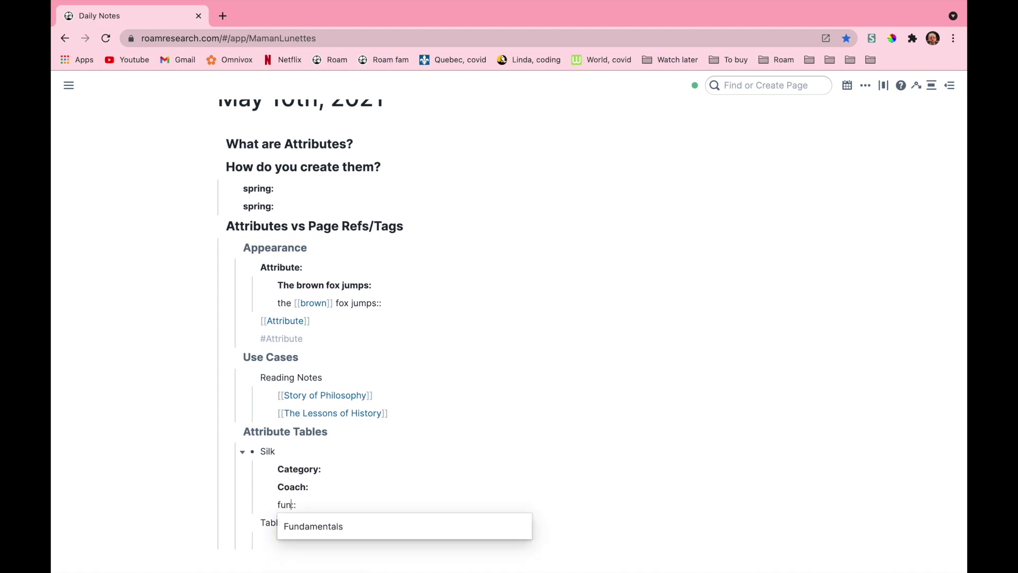
key("Return")
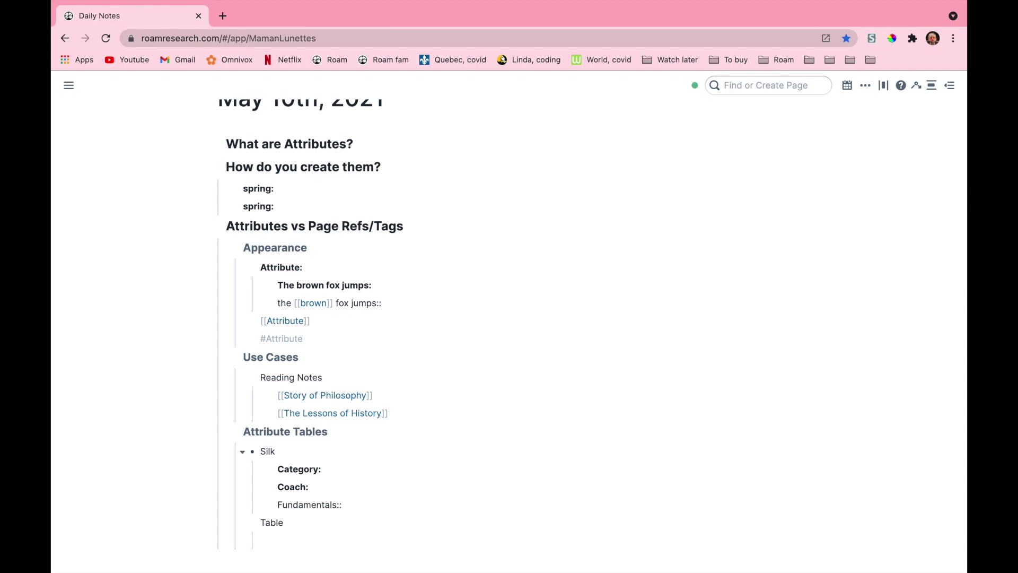
Review Silk's attributes and put the caret in the empty block under Table
left_click(593, 459)
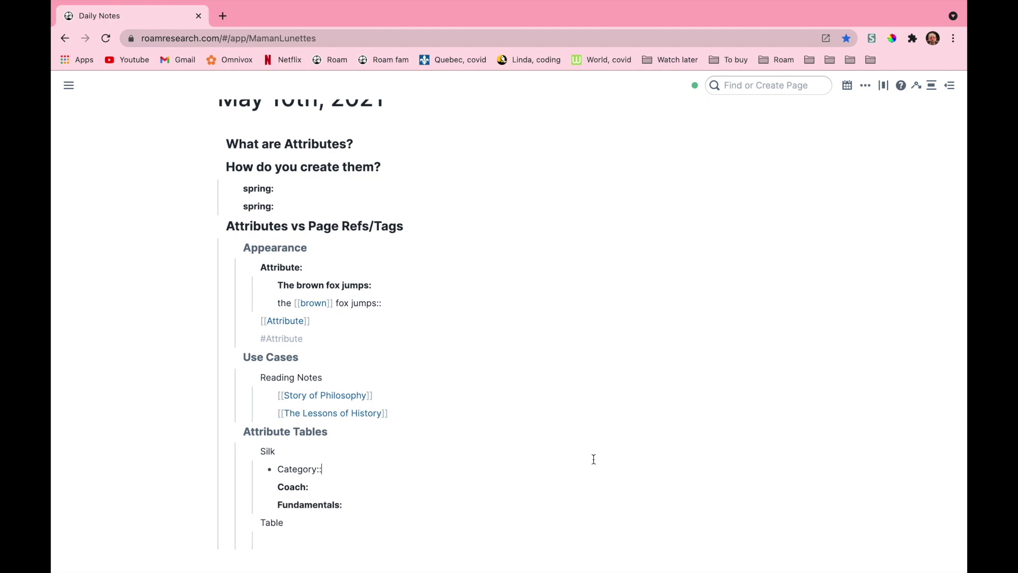
left_click(540, 501)
scroll(540, 502, "down", 3)
left_click(336, 462)
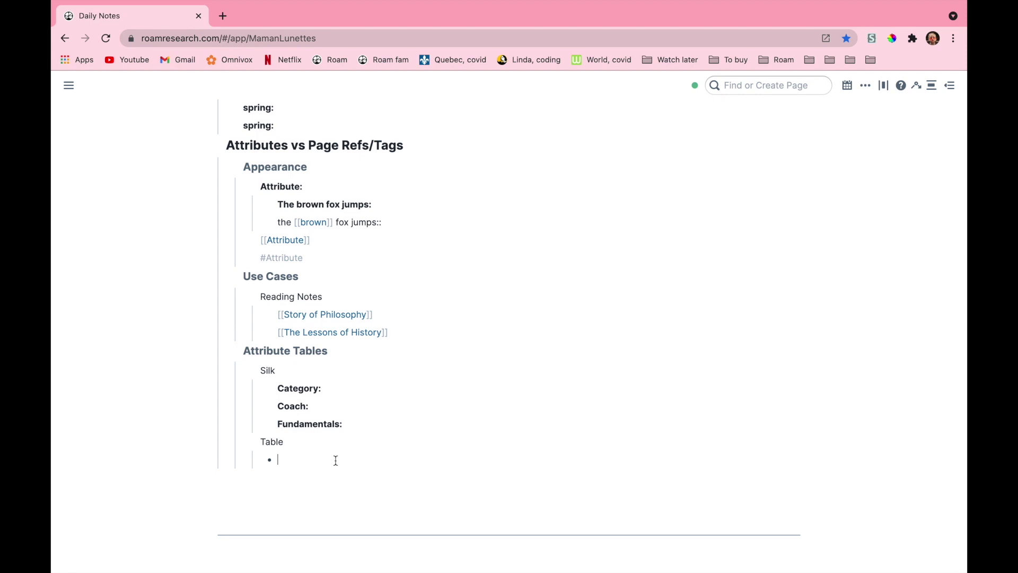
Enter {{attr-table: [[Coach]]}} in the block under Table so it renders as a table
type("{{attr")
type("-table:")
type("[[Coach")
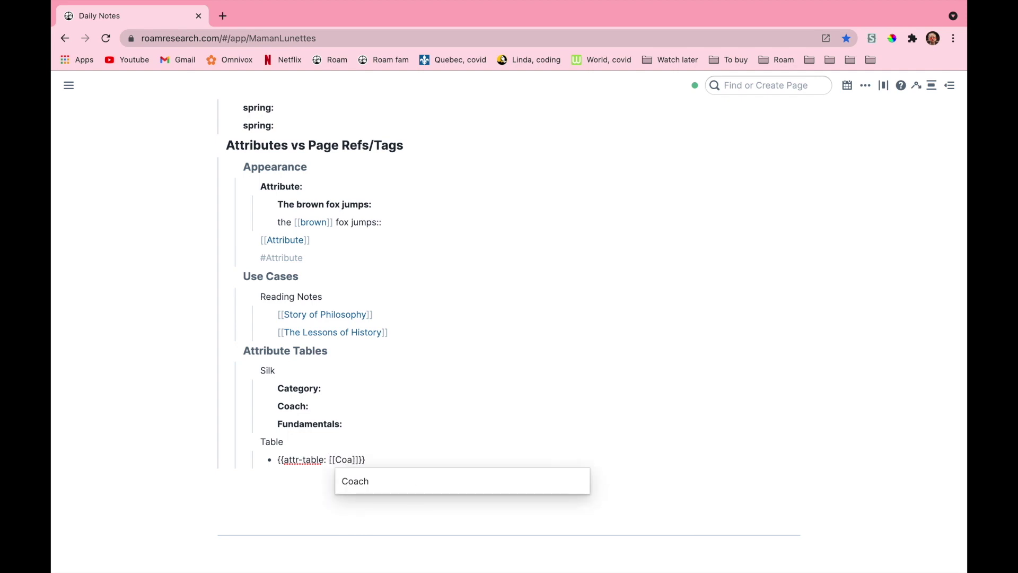
key("Return")
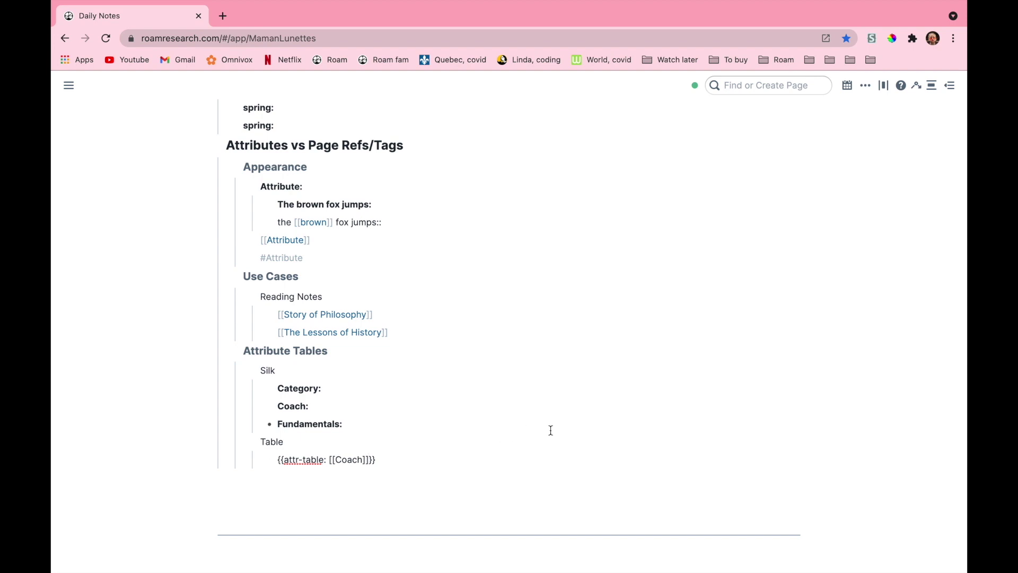
left_click(752, 409)
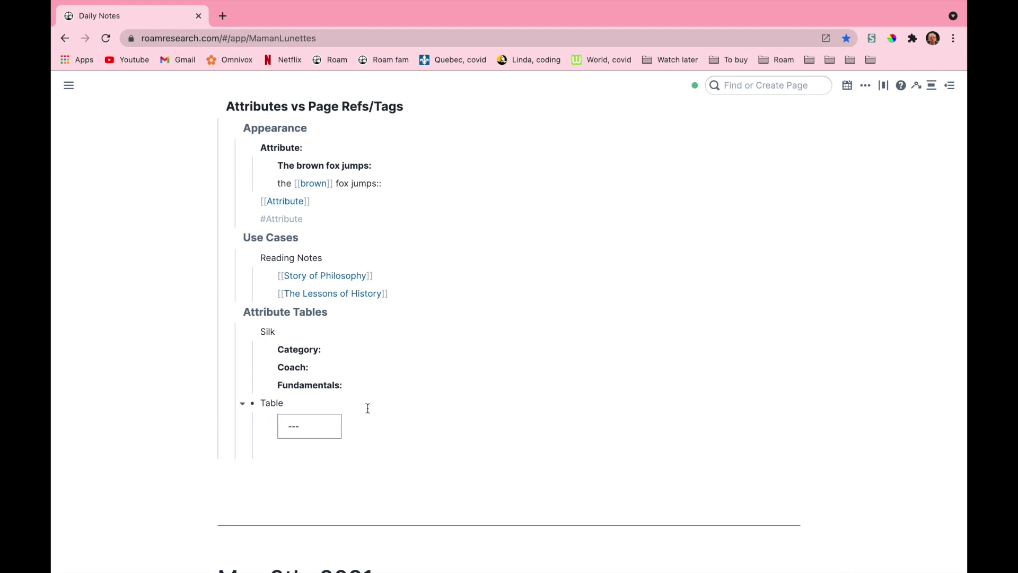
Set Silk's Category attribute to [[aerial]]
left_click(364, 350)
type("[[aeri")
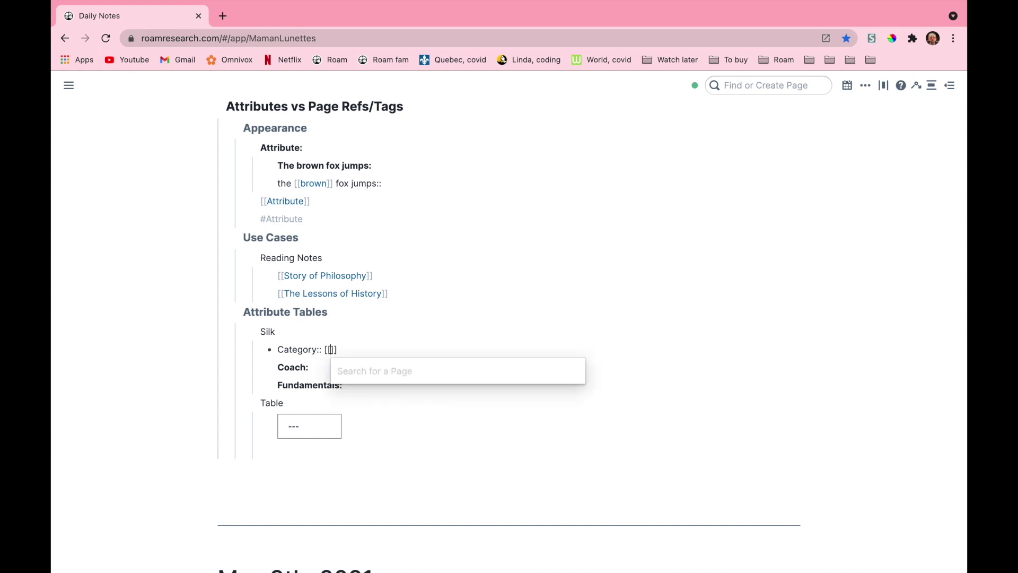
key("Return")
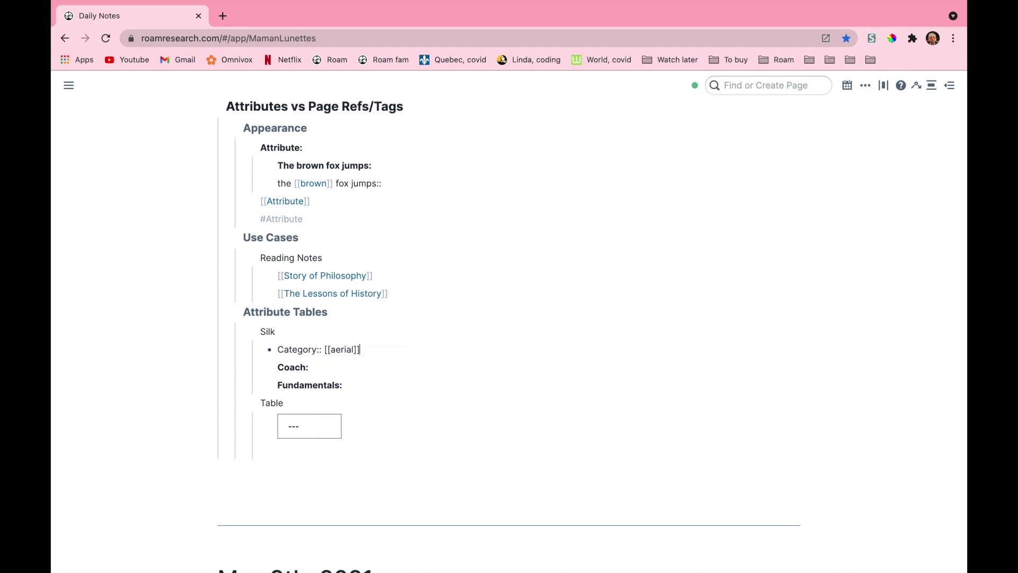
key("Escape")
Fill Silk's Coach with the coach's name and Fundamentals with Helicopter
left_click(373, 367)
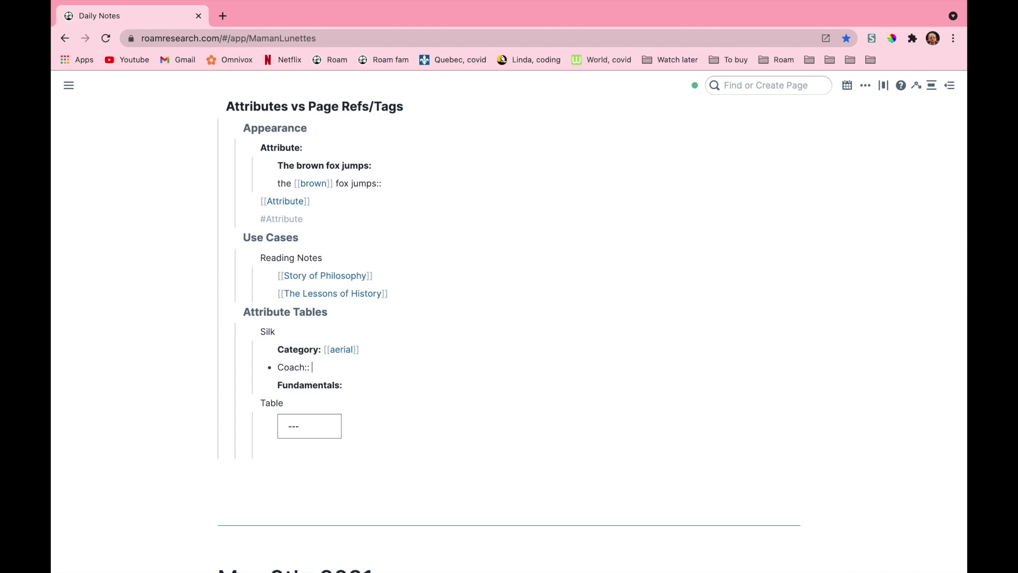
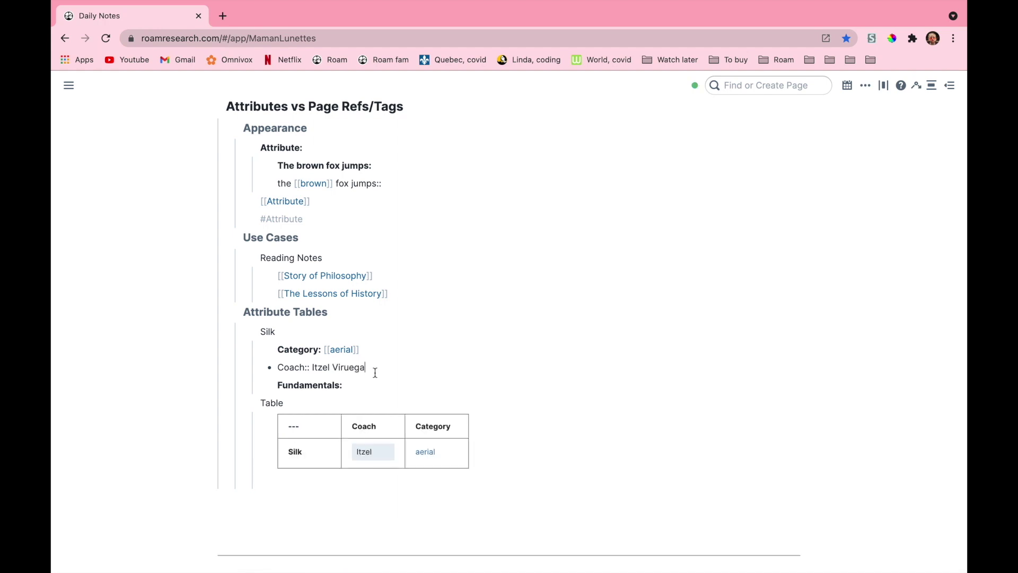
left_click(380, 385)
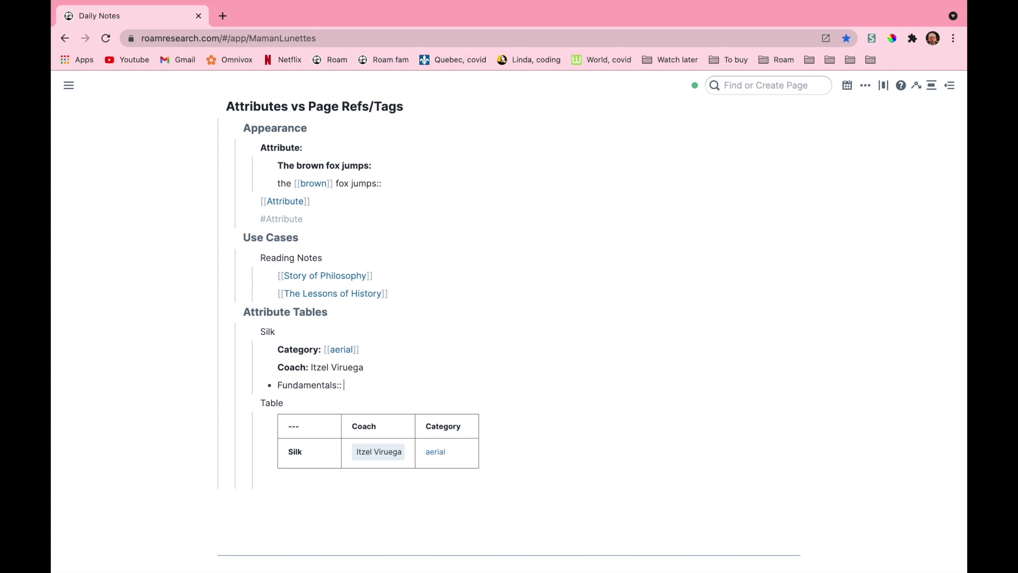
type("Helicopter")
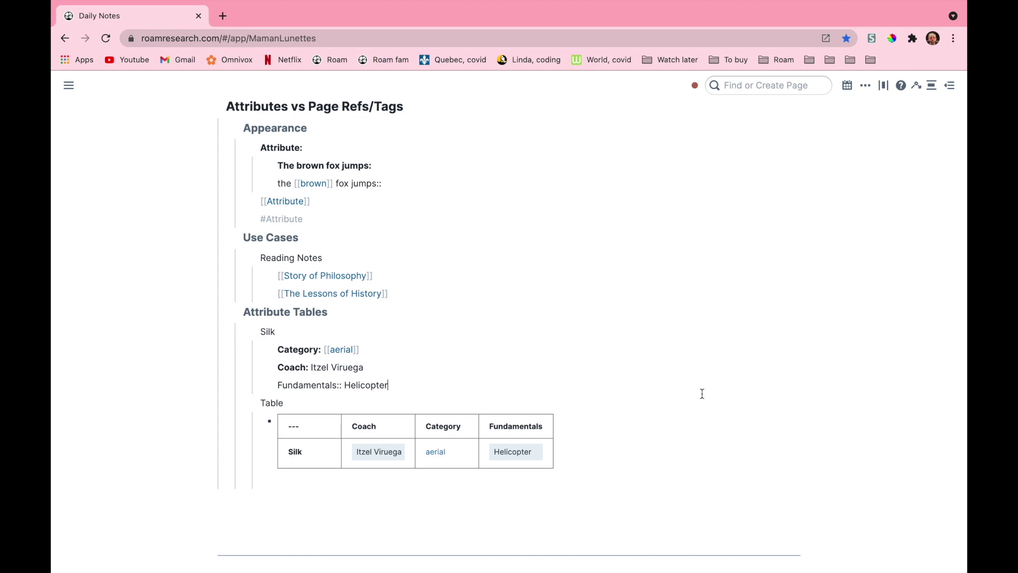
key("Down")
scroll(484, 330, "down", 1)
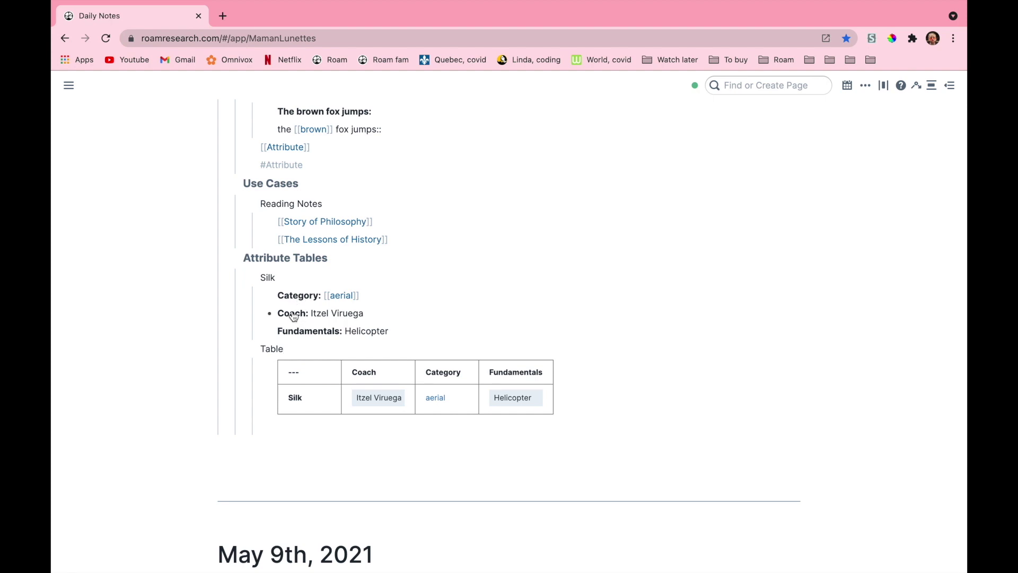
double_click(269, 276)
left_click(416, 290)
left_click(414, 293)
left_click_drag(414, 292, 413, 329)
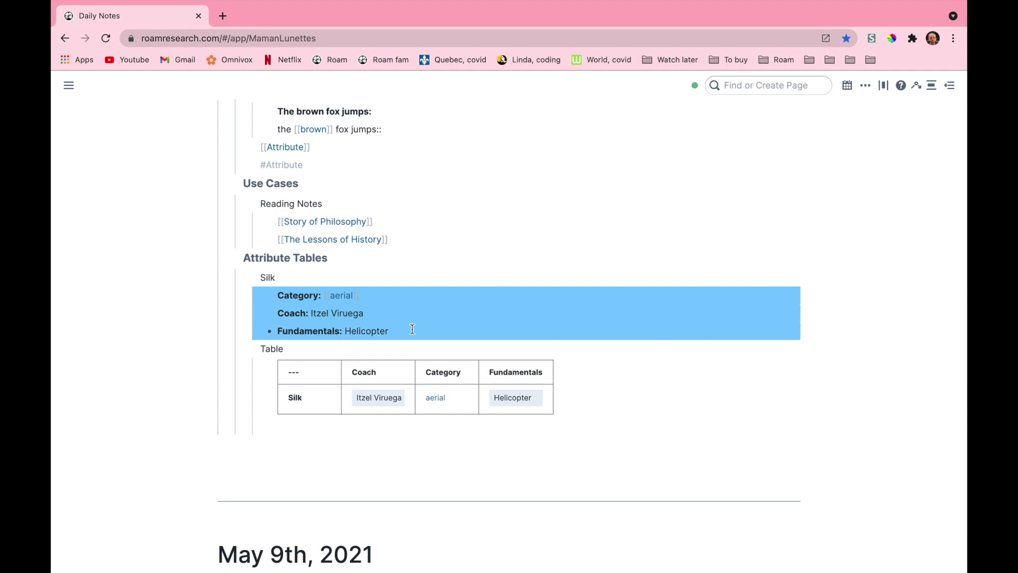
key("shift+Tab")
left_click(558, 442)
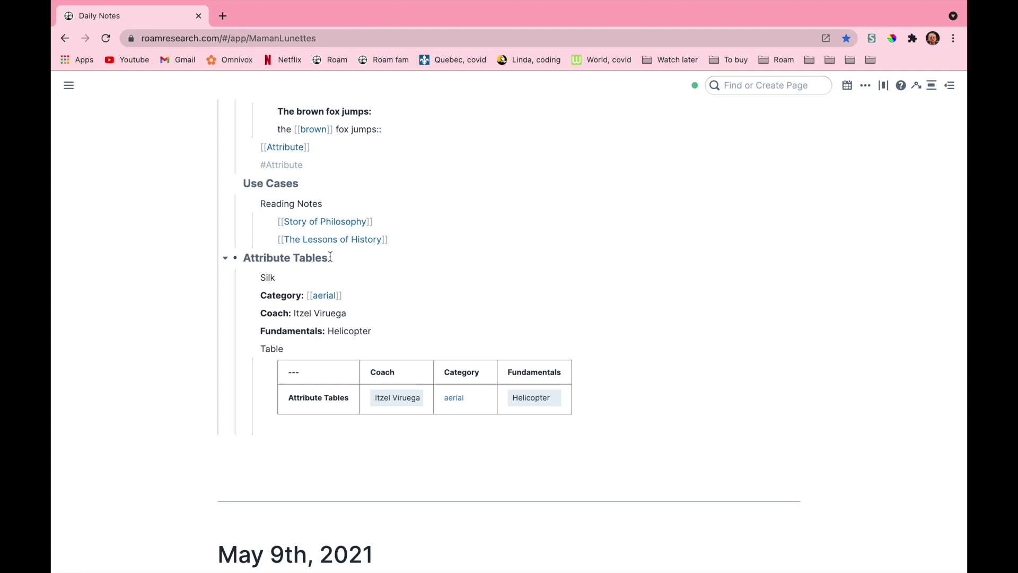
double_click(289, 279)
left_click(391, 284)
left_click_drag(382, 330, 382, 295)
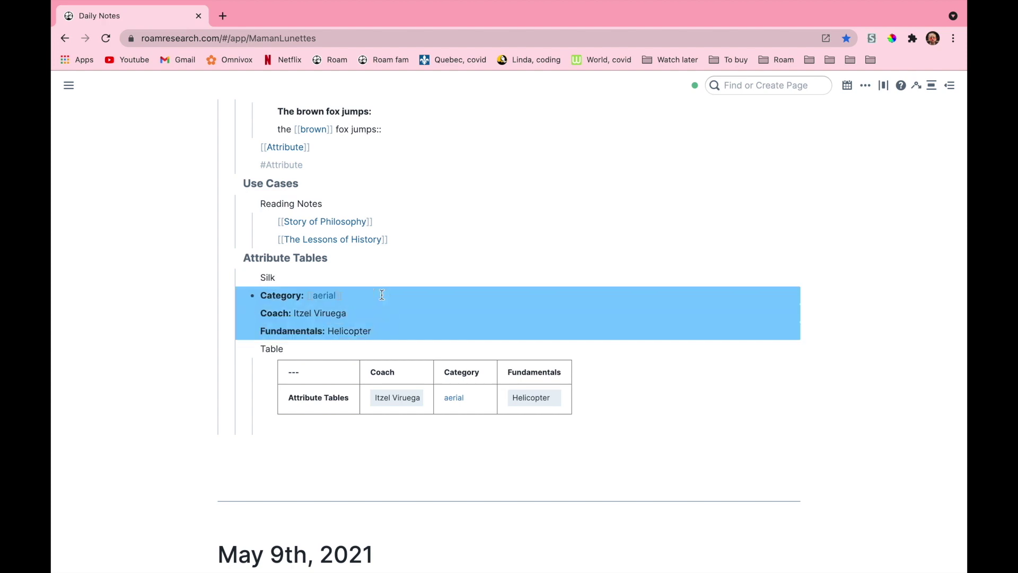
key("Tab")
left_click(421, 461)
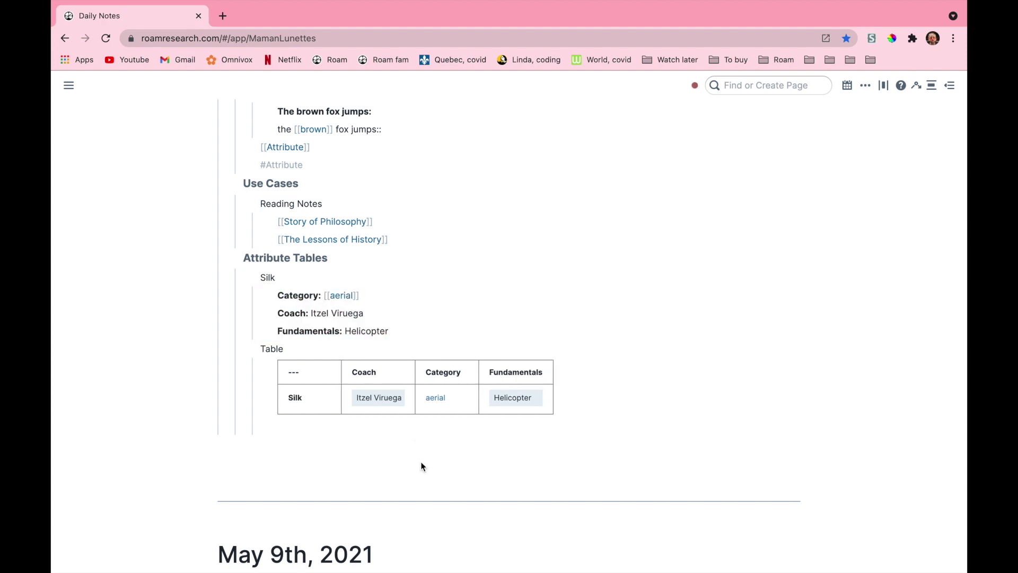
Add a Contortion block with pasted attribute lines and Category [[acrobatic]]
left_click(393, 331)
key("Return")
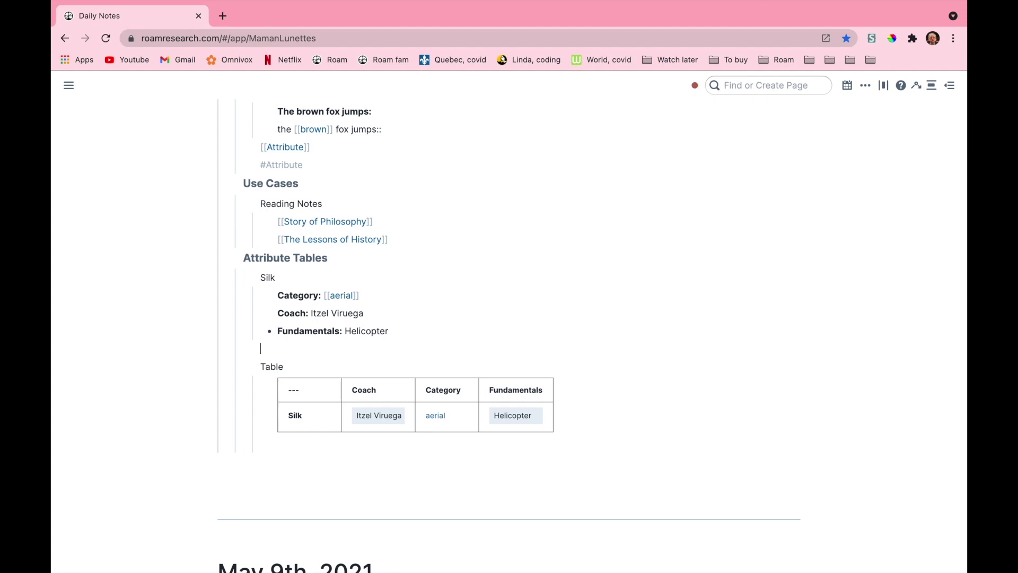
type("Contortion")
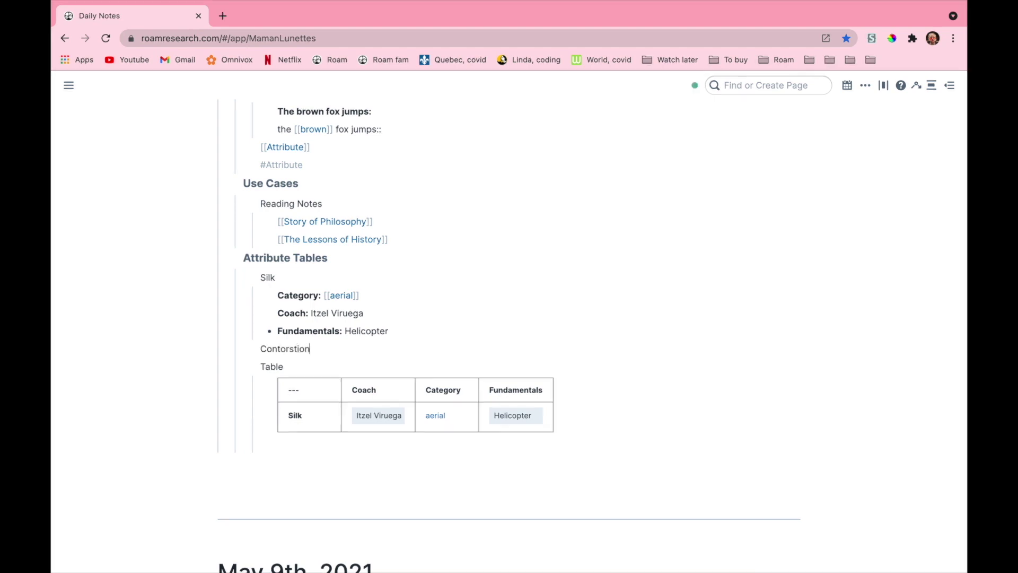
key("Return")
key("Tab")
type("Category:: Coach:: Fundamentals::")
type("[[acro")
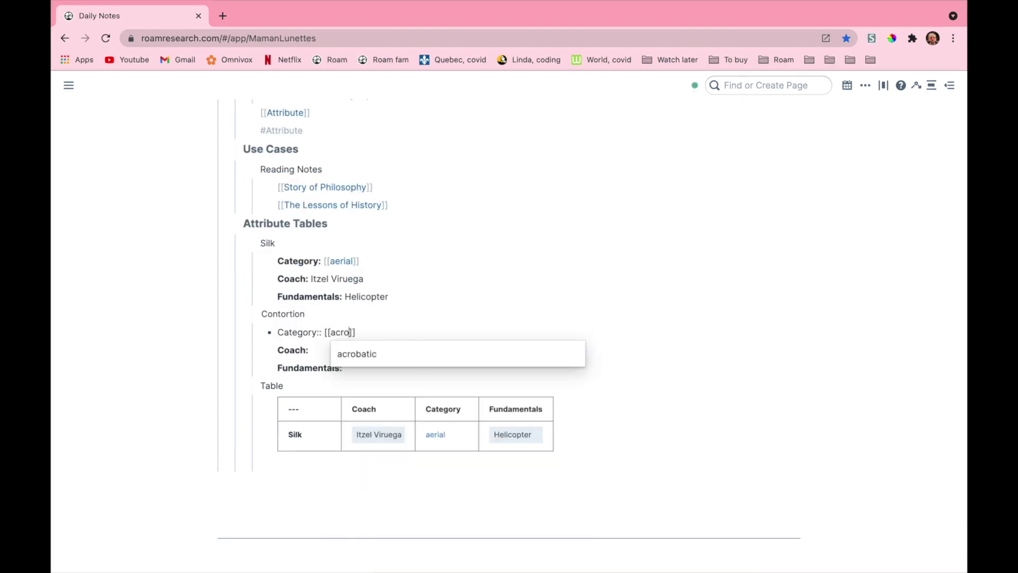
left_click(346, 356)
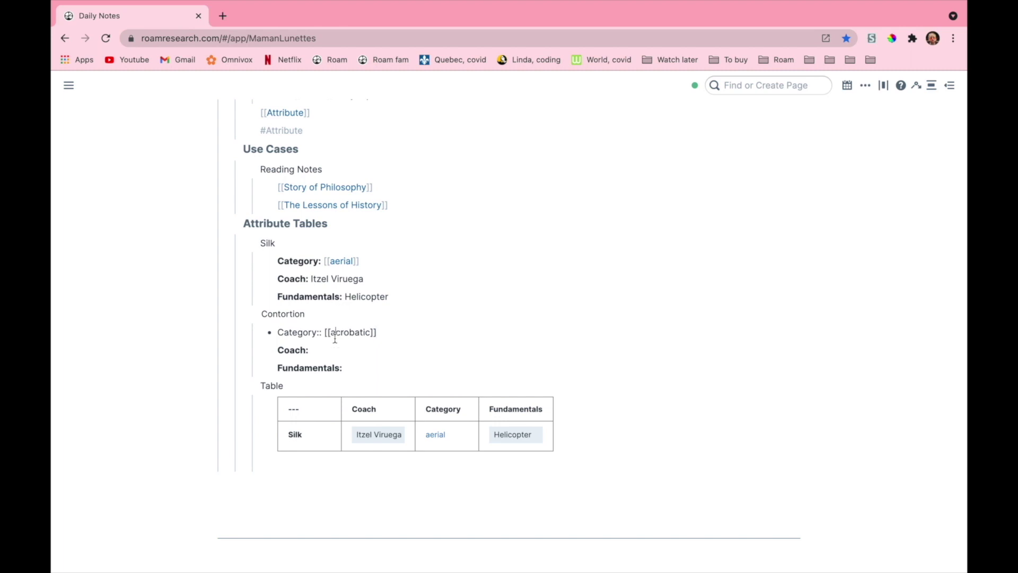
Fill Contortion's Coach with the coach's name and Fundamentals with Teardrop
left_click(334, 349)
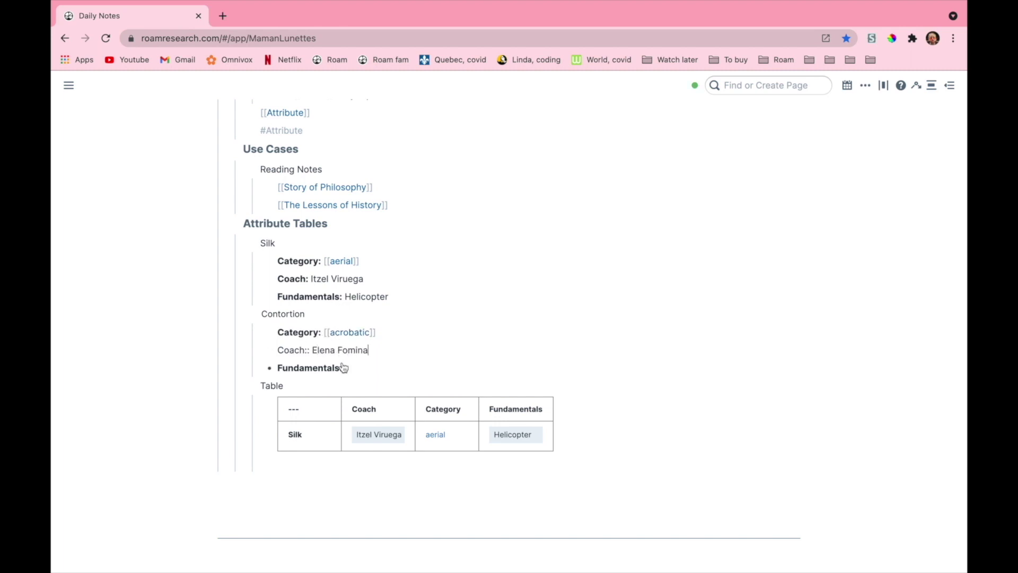
left_click(359, 369)
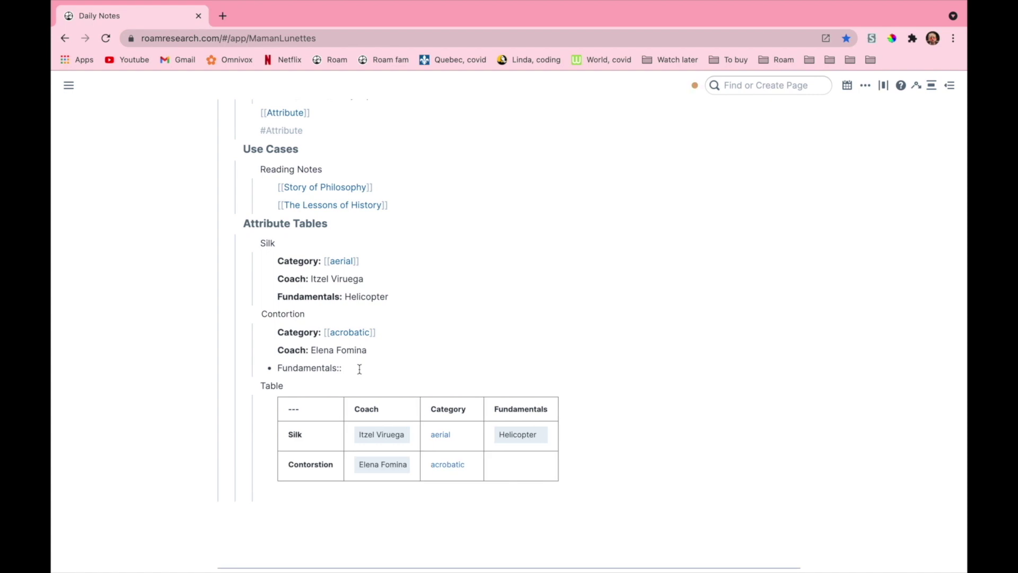
type("Tear")
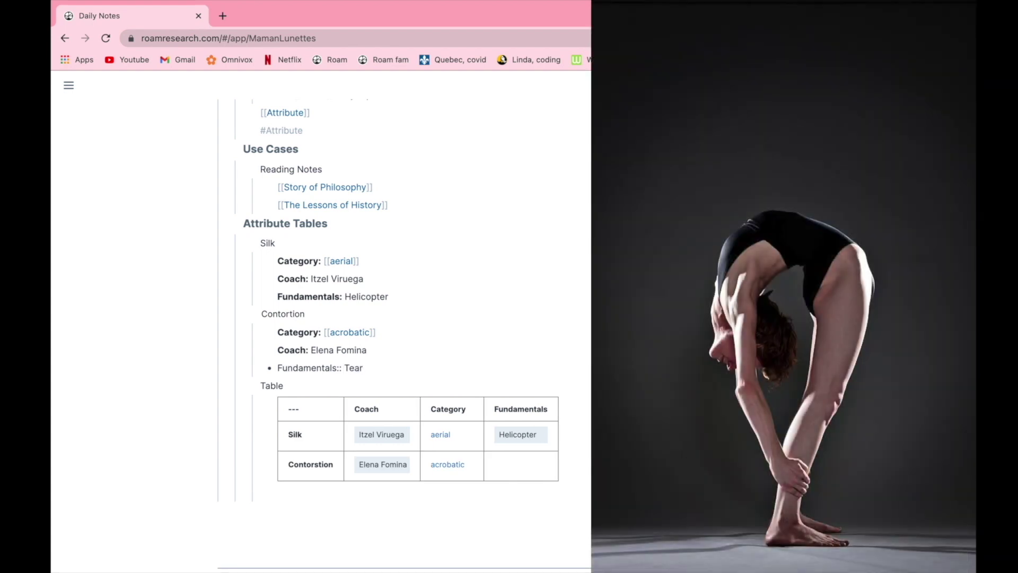
type("drop")
left_click(404, 360)
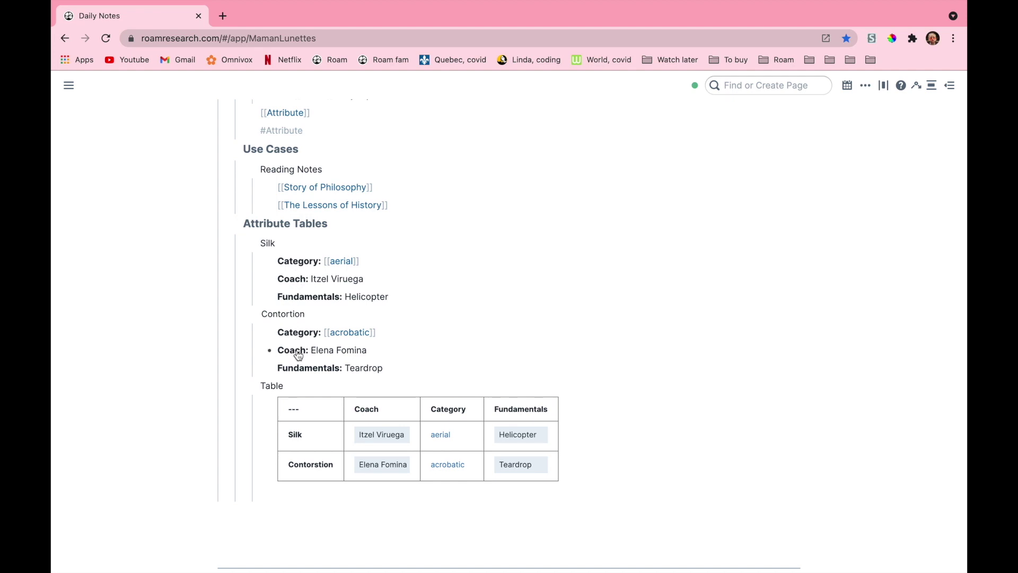
Delete and restore Contortion's Coach line, then add an empty block after Silk's Helicopter
left_click(381, 348)
key("alt+shift+Left")
key("super+shift+Left")
key("ctrl+c")
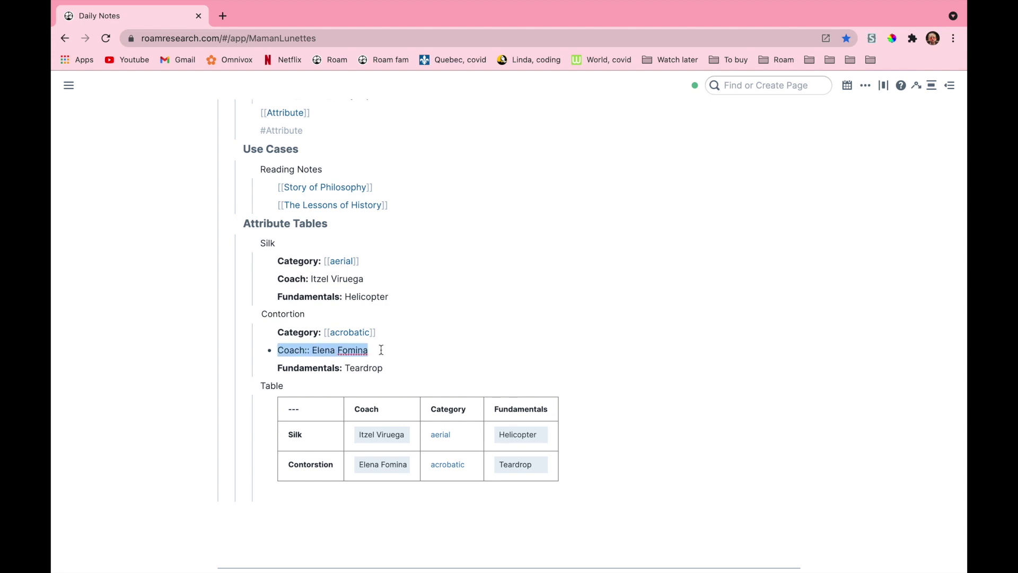
key("BackSpace")
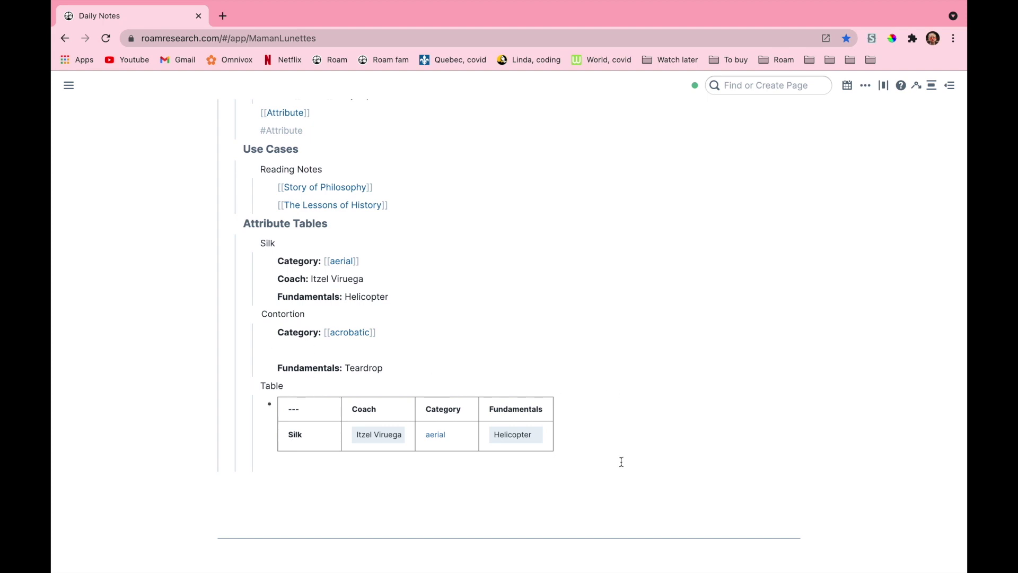
left_click(288, 349)
key("ctrl+v")
left_click(807, 365)
left_click(394, 296)
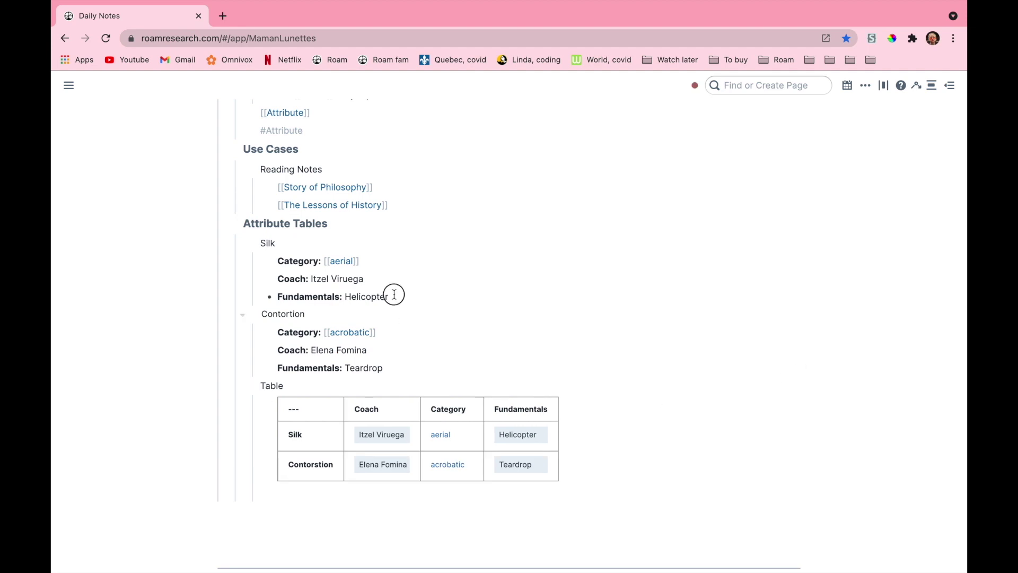
key("Return")
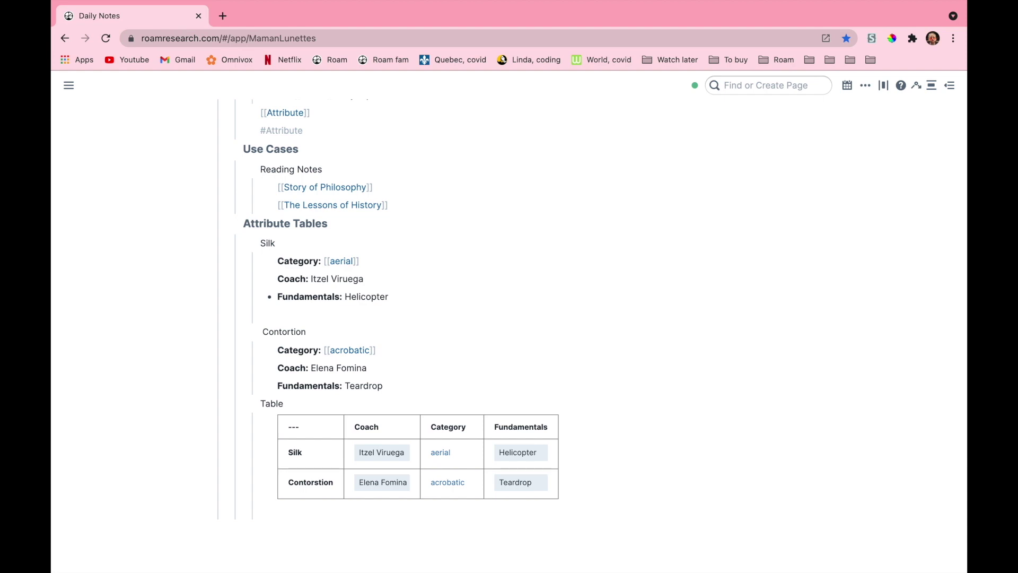
Add 'Color:: turquoise' to Silk, then start a new block below Contortion's Fundamentals
type("Color:: turquoise")
left_click(701, 379)
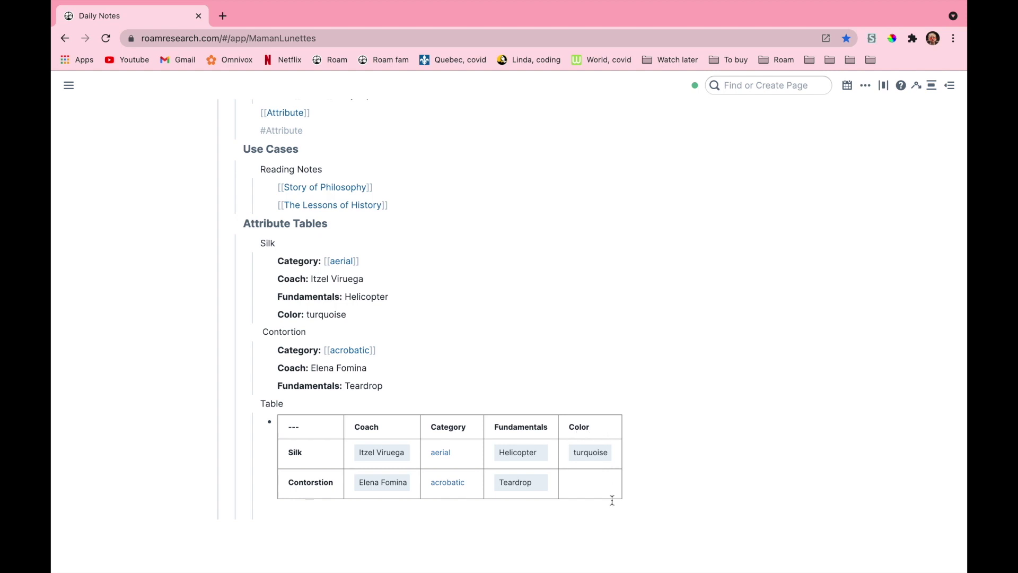
left_click(399, 385)
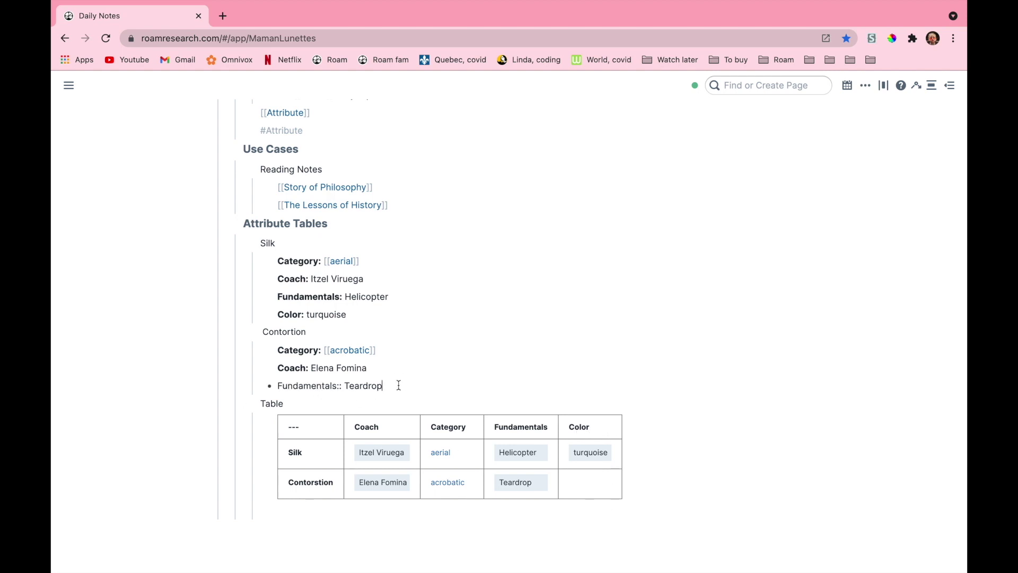
key("Return")
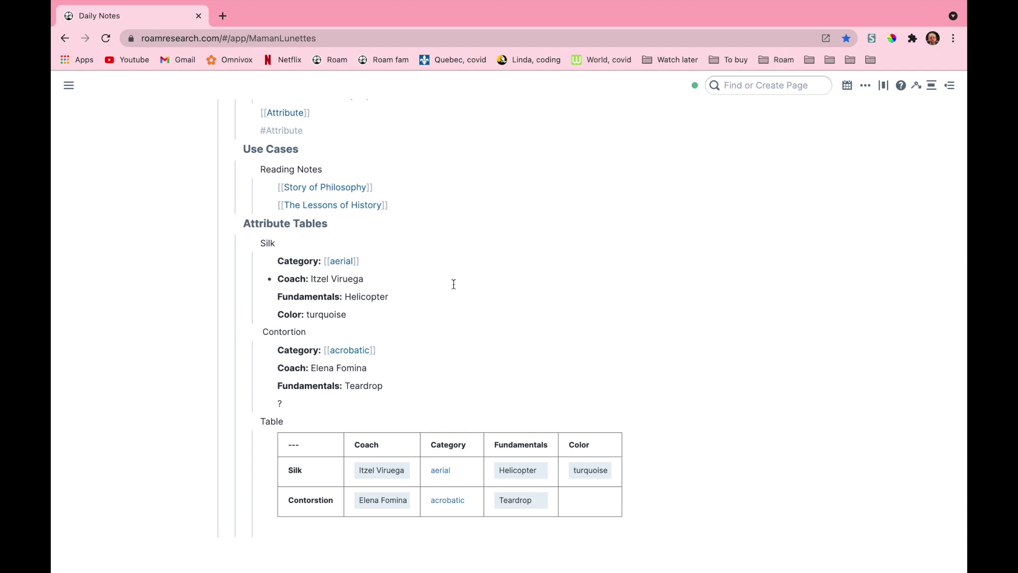
Delete Silk's 'Color: turquoise' attribute block
left_click_drag(373, 313, 372, 317)
key("BackSpace")
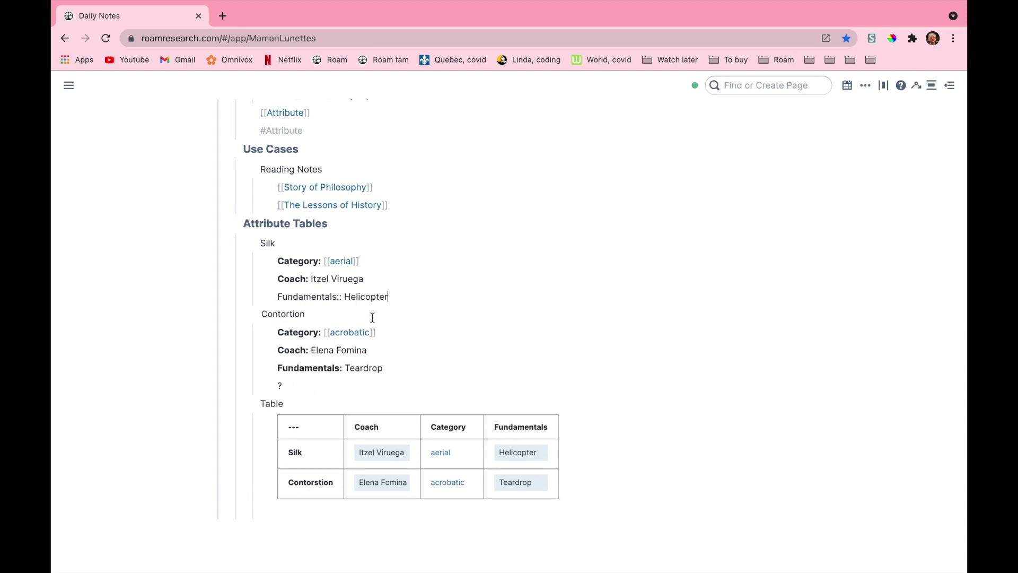